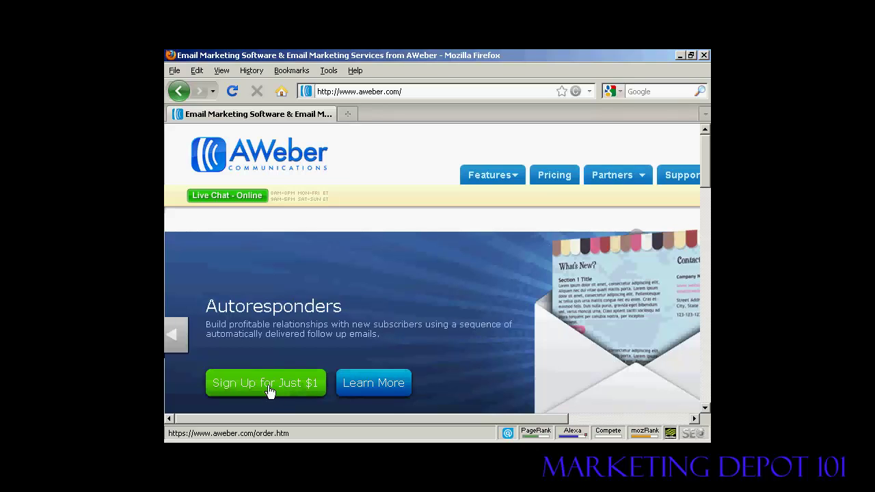
Open the $1 trial sign-up page and review its pricing plans and account creation form.
left_click(294, 391)
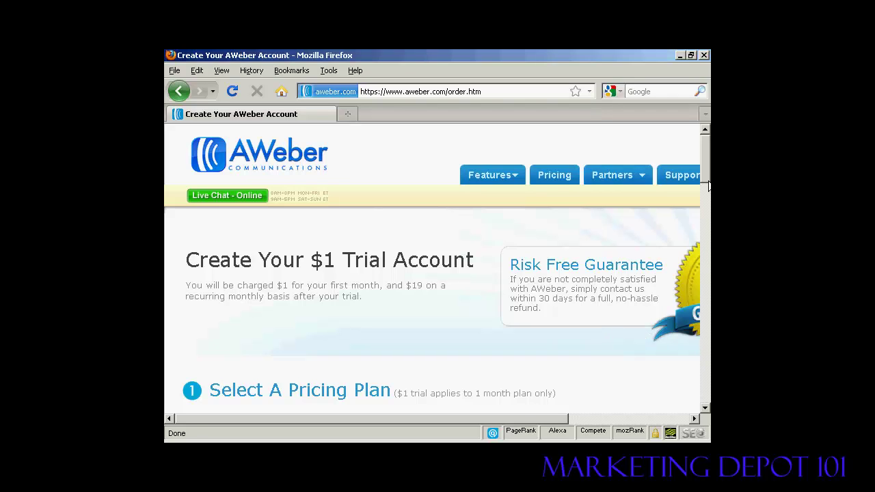
left_click_drag(708, 150, 708, 185)
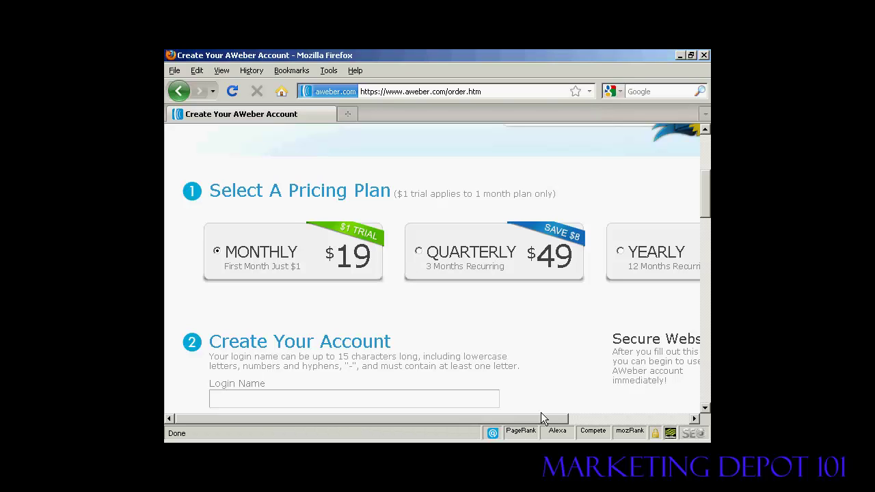
left_click_drag(548, 422, 507, 421)
left_click_drag(707, 209, 706, 245)
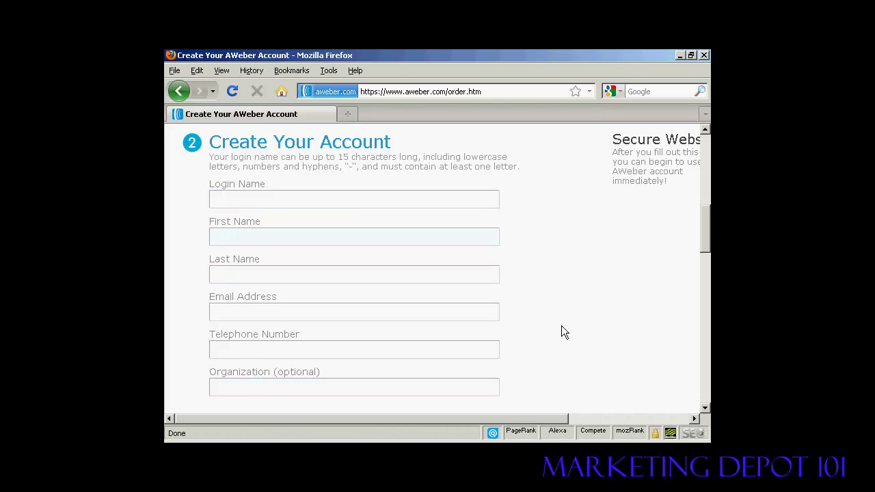
left_click_drag(707, 232, 707, 369)
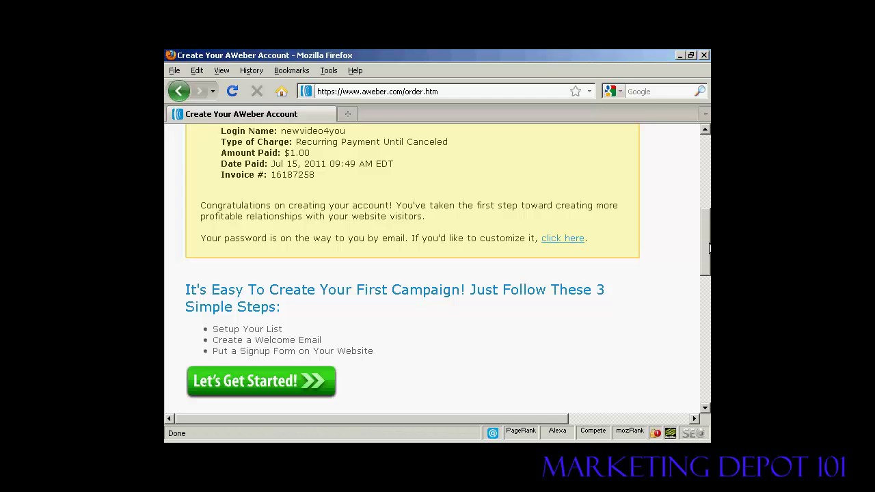
Start the campaign setup from the order confirmation page and look over the control panel down to the list stats.
left_click_drag(709, 251, 709, 295)
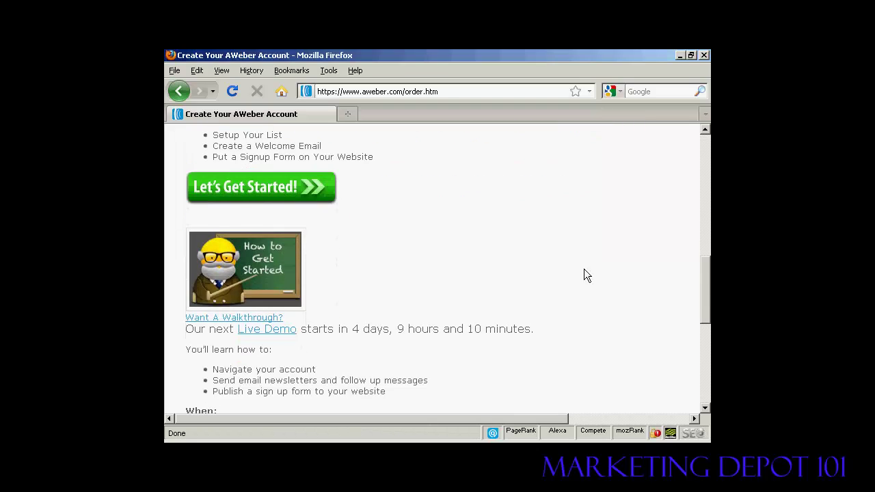
left_click(285, 197)
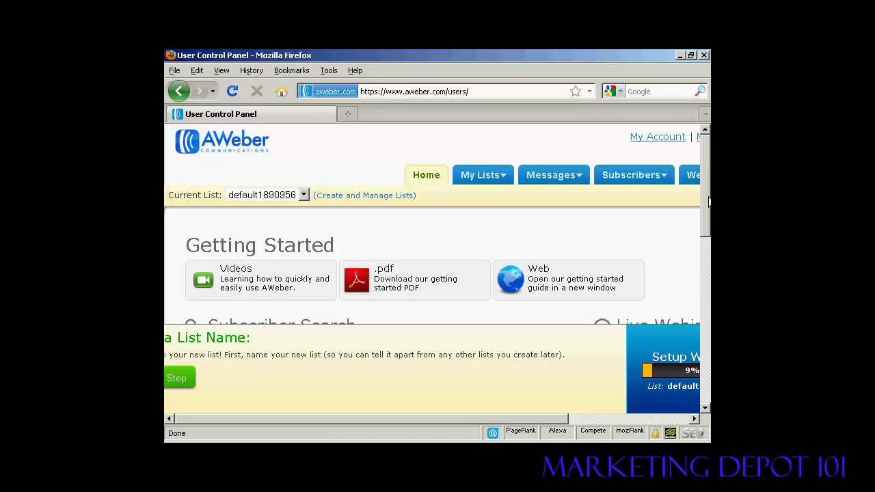
scroll(709, 200, "down", 2)
scroll(709, 227, "down", 1)
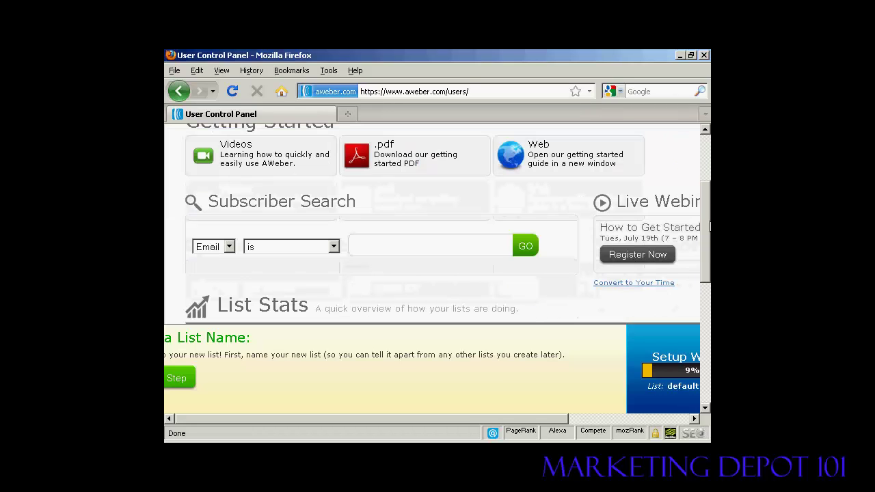
scroll(448, 224, "down", 2)
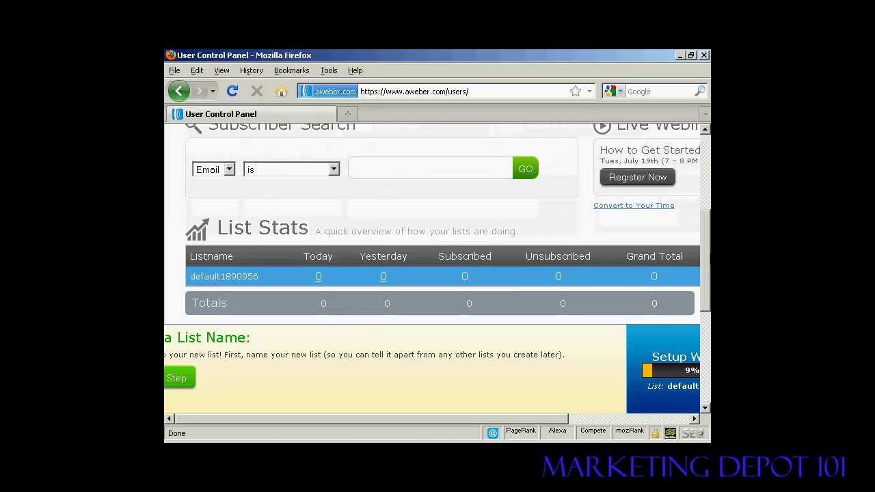
scroll(444, 226, "down", 1)
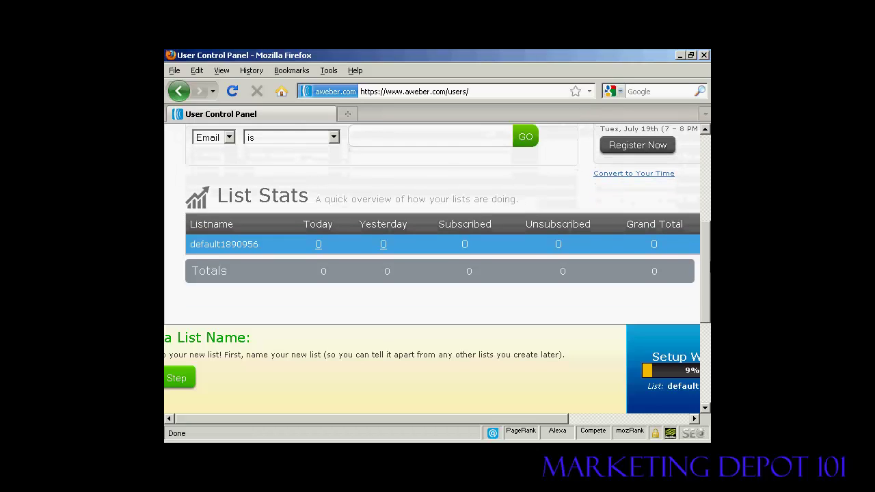
scroll(709, 164, "up", 4)
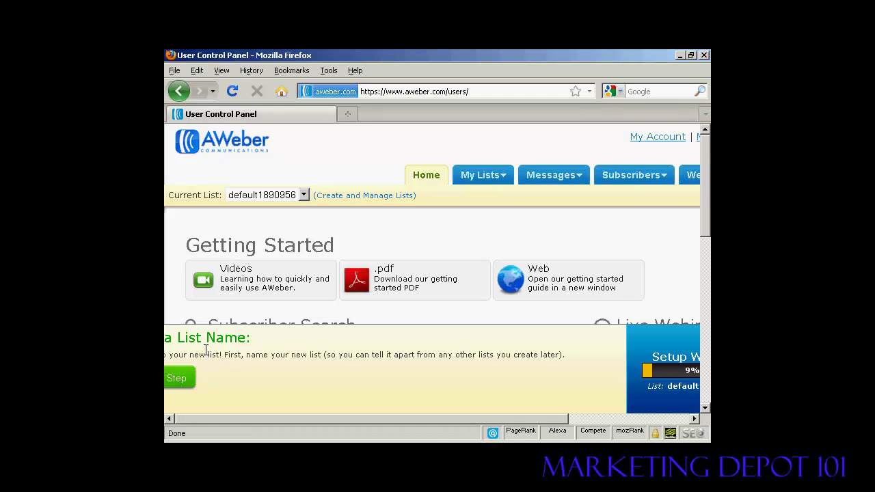
Continue to the list settings and set the list description to "Main List".
left_click(174, 380)
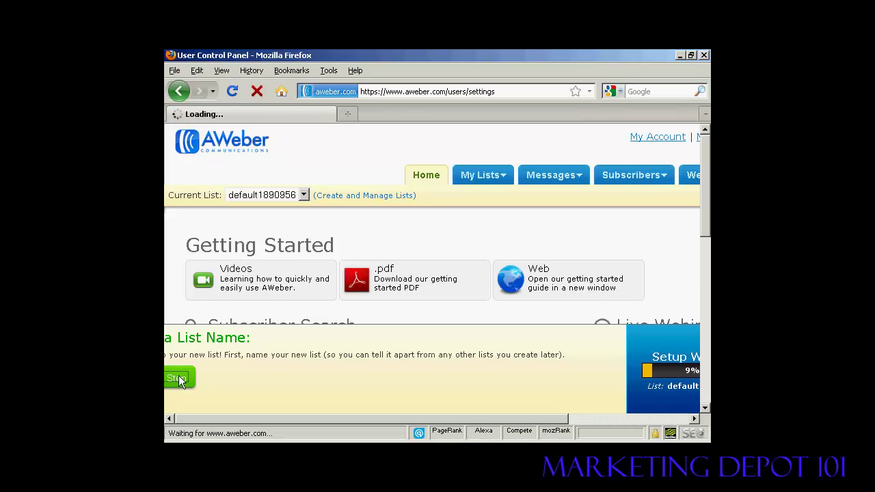
left_click_drag(708, 185, 708, 221)
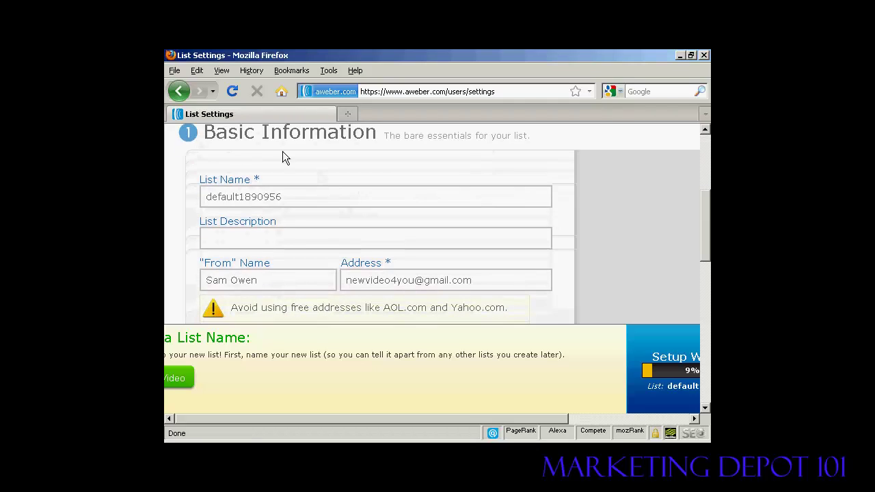
left_click(278, 195)
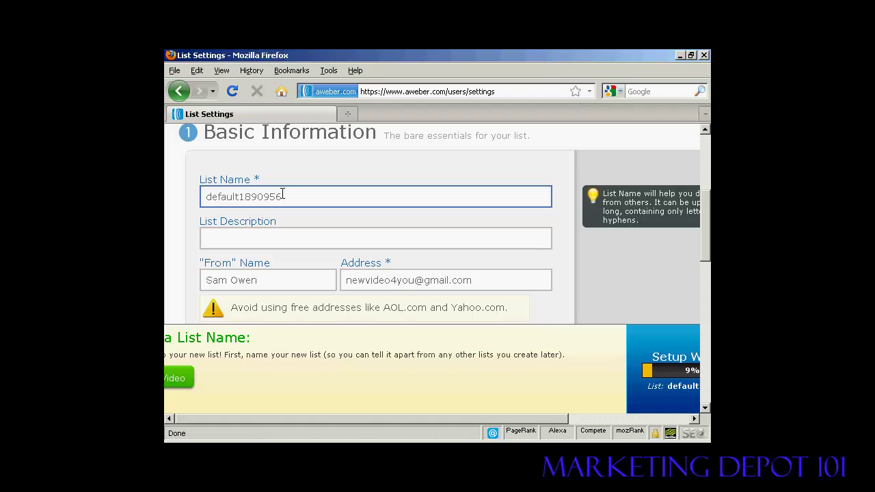
left_click(235, 238)
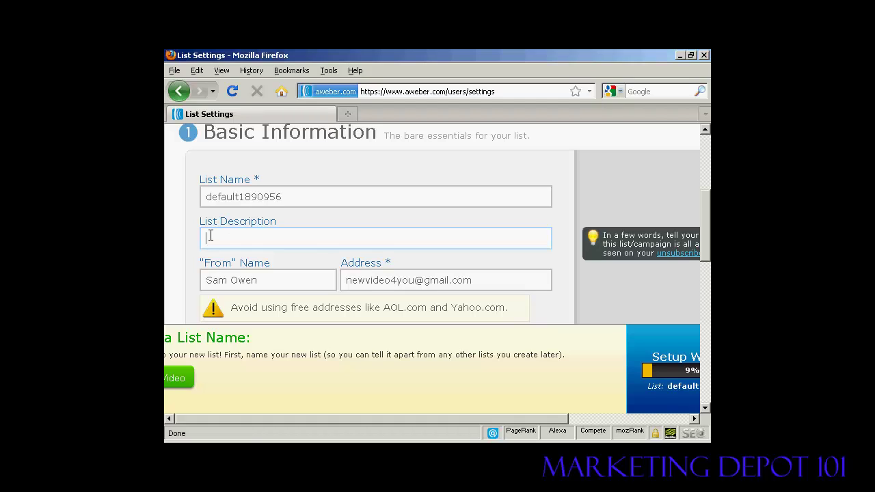
type("Main List")
Check the list's sender name and address fields, and save the list settings.
mouse_move(210, 270)
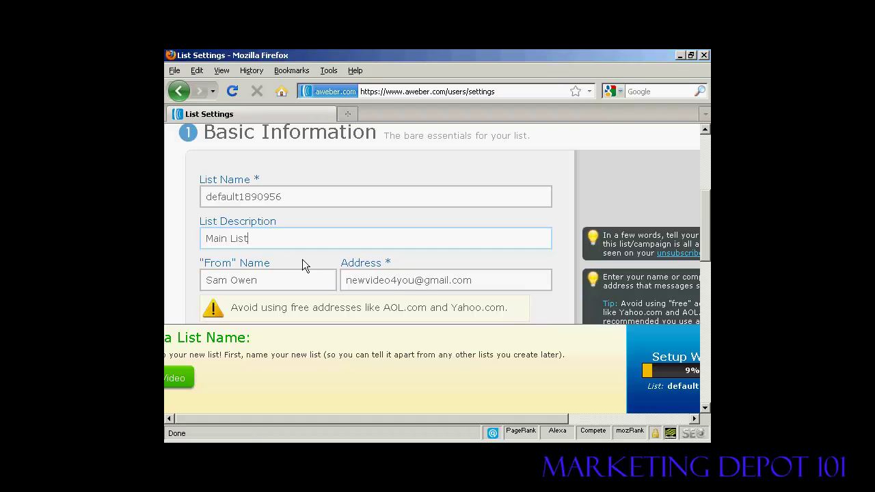
left_click(390, 281)
left_click_drag(708, 216, 708, 305)
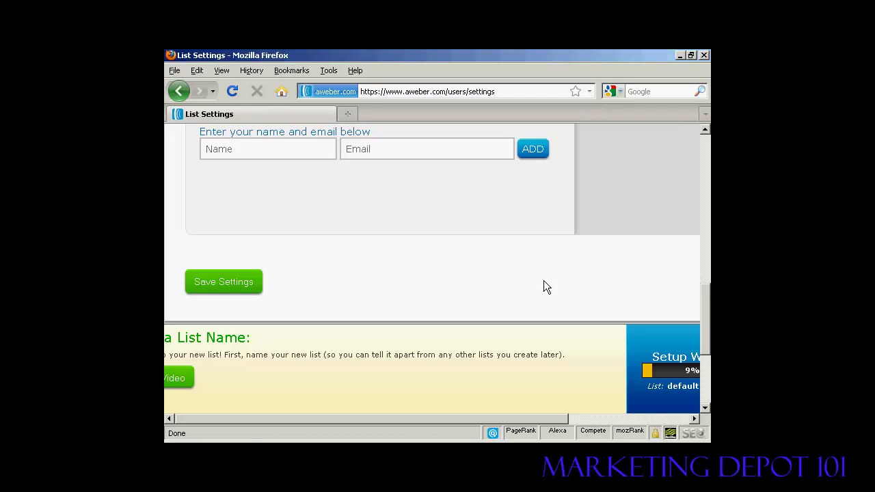
mouse_move(232, 149)
left_click(230, 286)
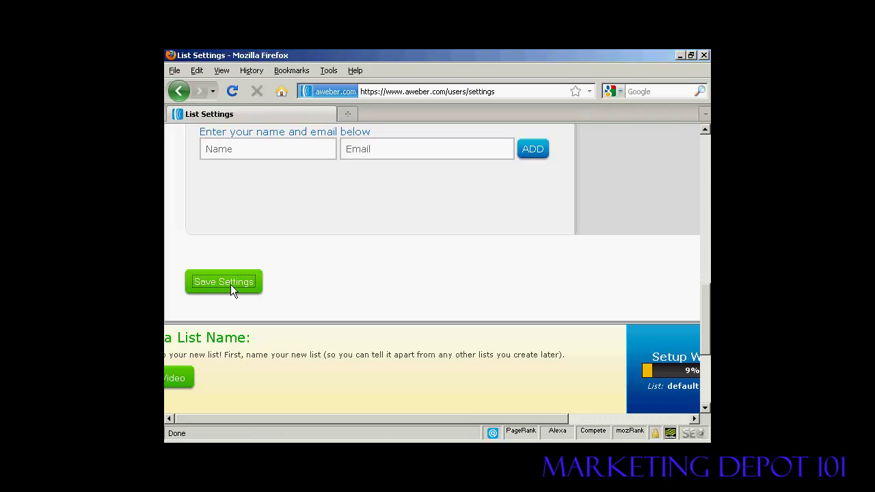
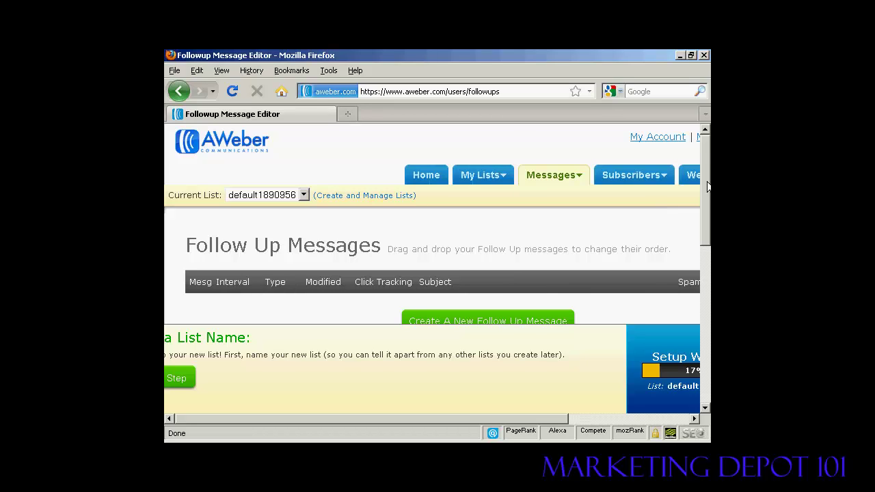
Create a new follow-up message with the subject "Thank You For Subscribing".
scroll(704, 196, "down", 1)
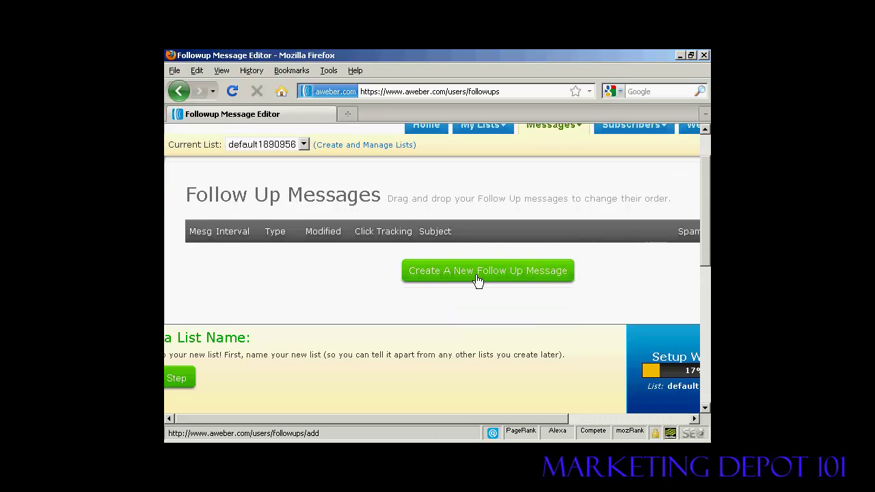
left_click(490, 275)
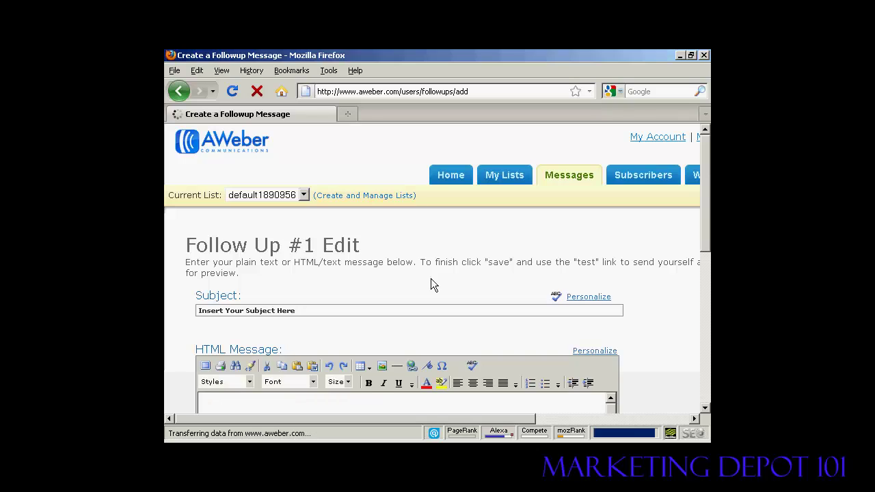
left_click(302, 311)
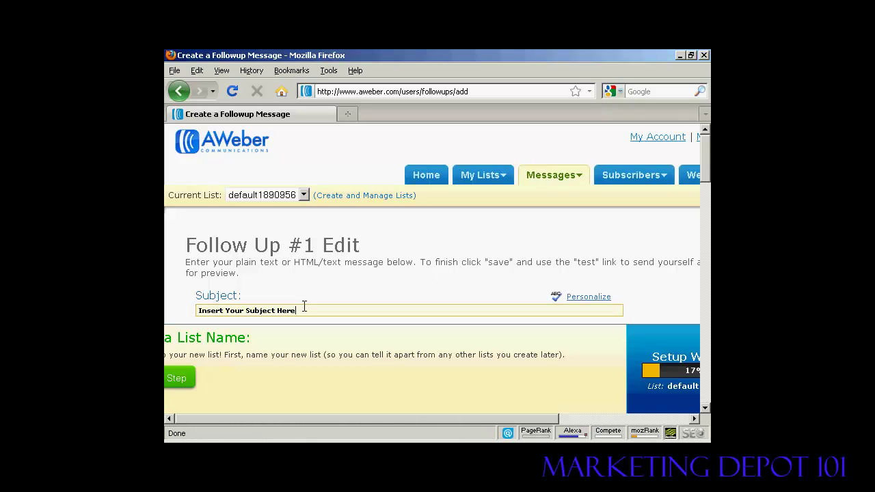
left_click_drag(304, 307, 187, 309)
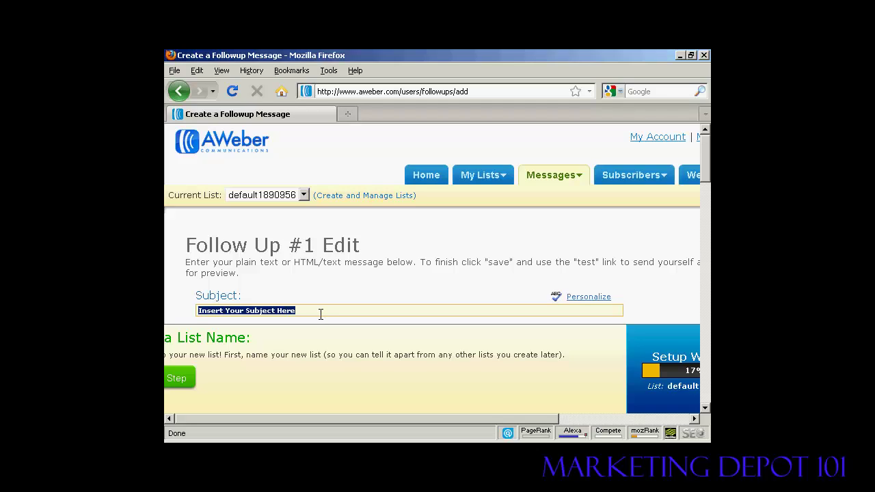
type("Thank")
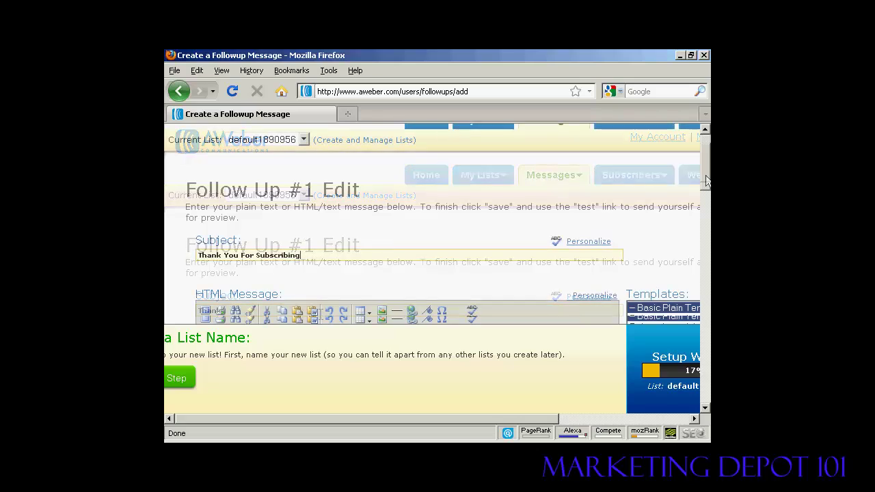
Preview the Bakery (aqua/pink) template for the message and switch back to the Basic Plain Template (none).
scroll(705, 175, "down", 4)
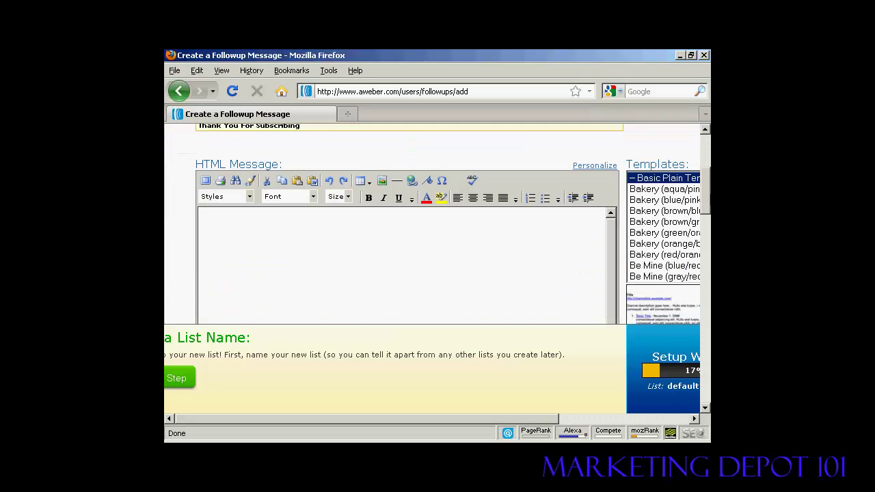
scroll(454, 223, "down", 1)
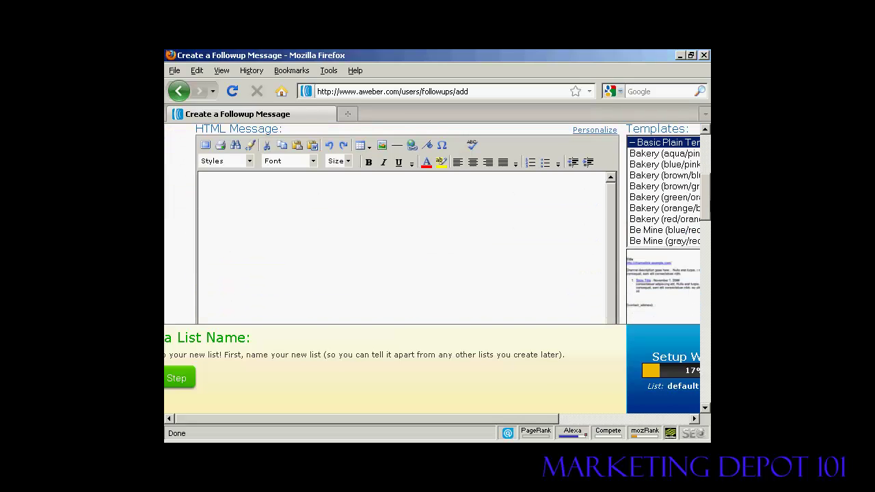
scroll(407, 246, "down", 1)
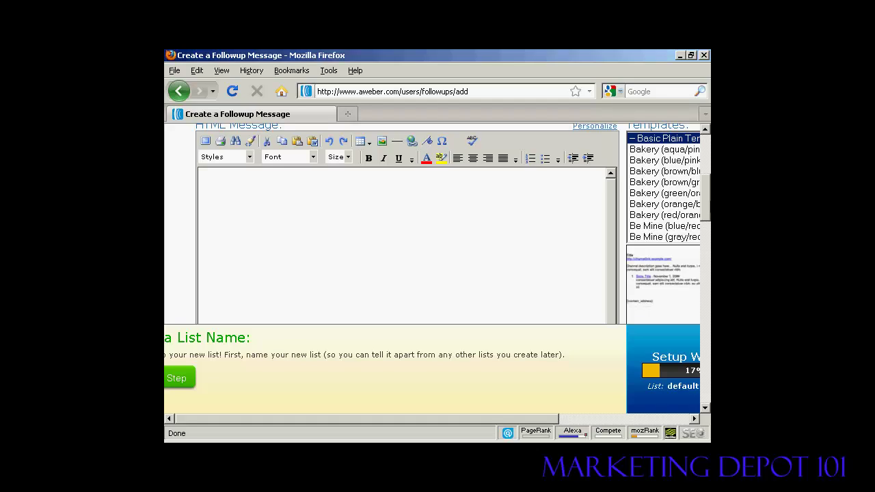
left_click(653, 151)
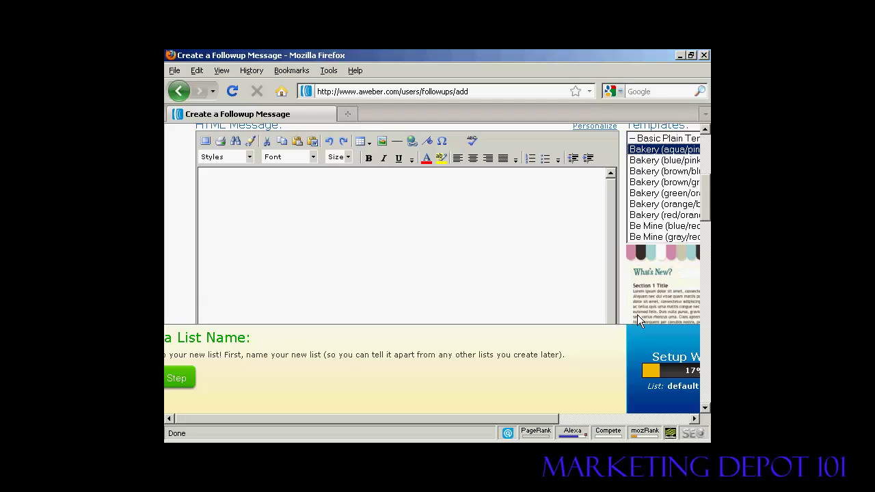
scroll(637, 315, "down", 1)
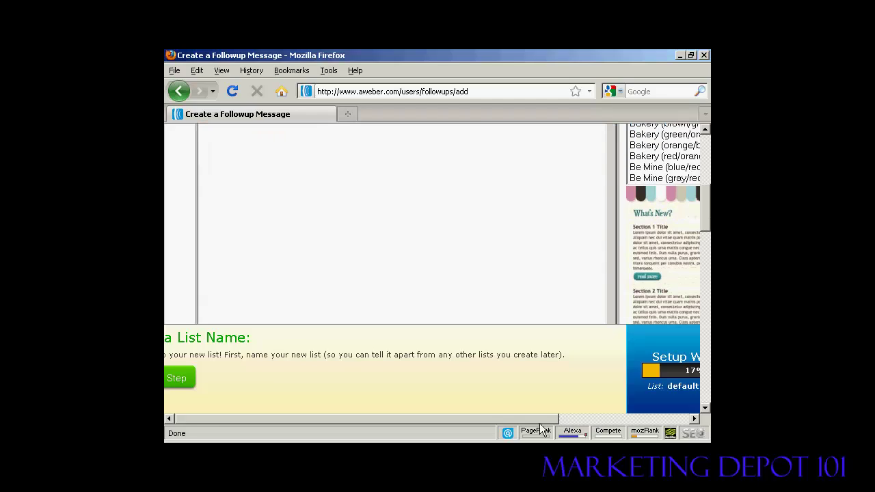
left_click_drag(540, 419, 643, 418)
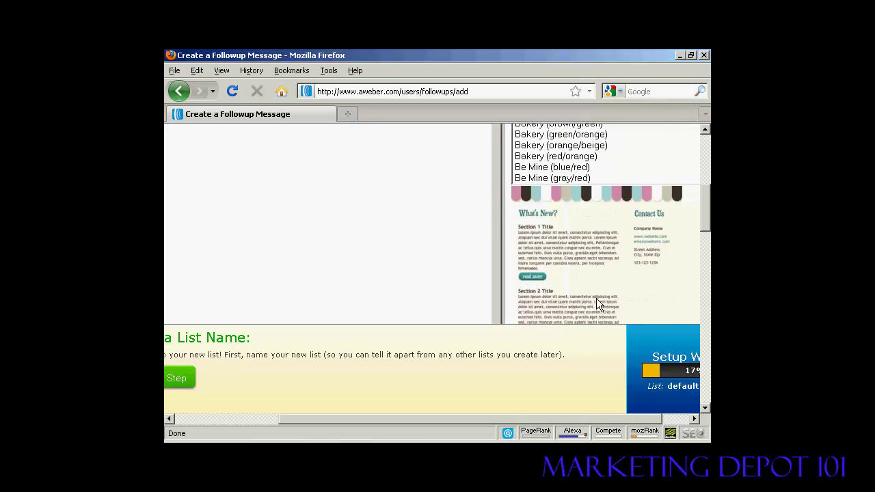
left_click_drag(708, 225, 709, 206)
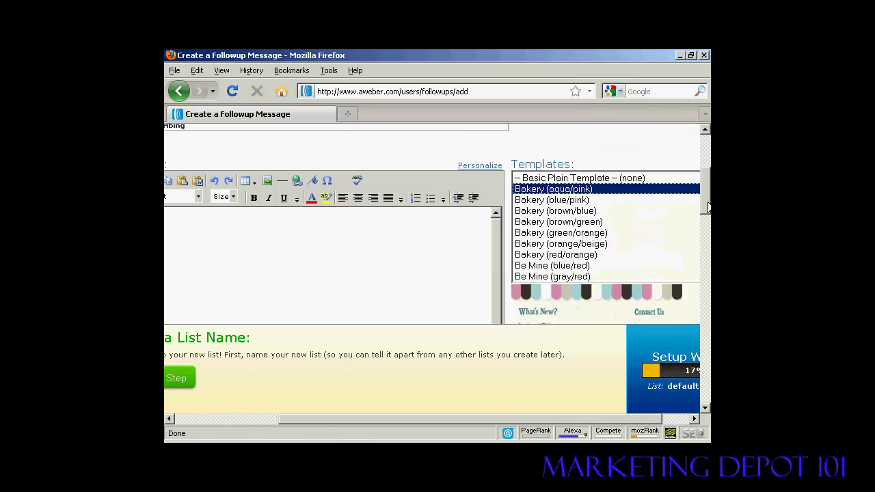
left_click(629, 179)
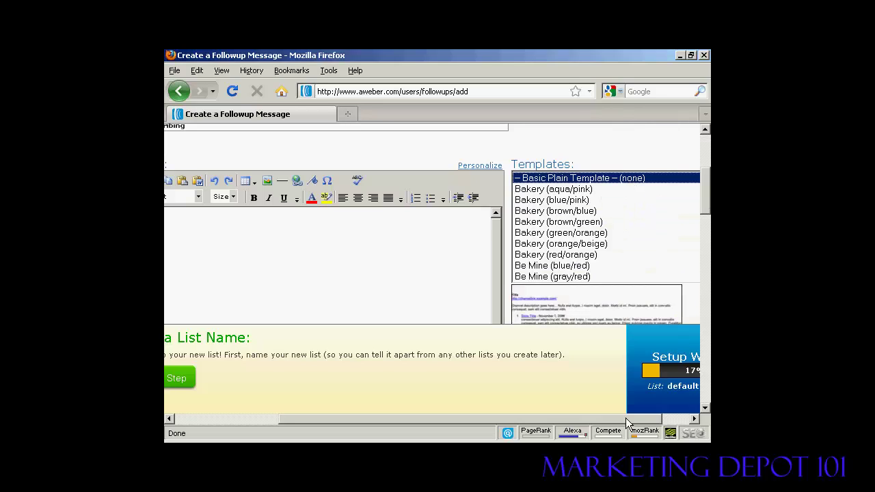
left_click_drag(625, 418, 520, 427)
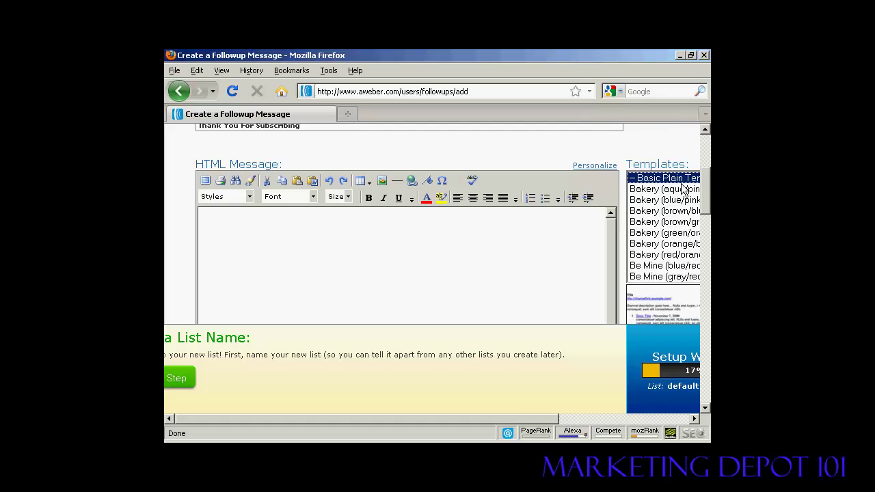
Look over the message form's body editor, file attachment, interval, click tracking, preview and save options.
left_click_drag(709, 196, 709, 201)
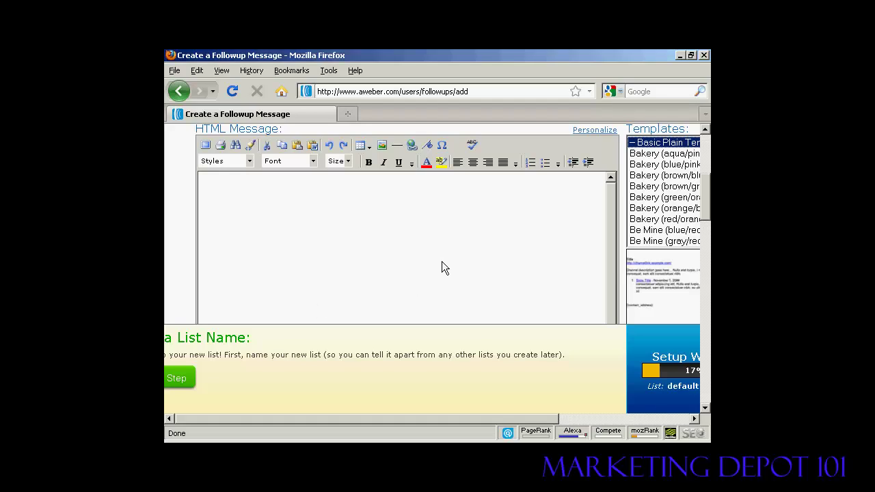
left_click_drag(702, 212, 709, 318)
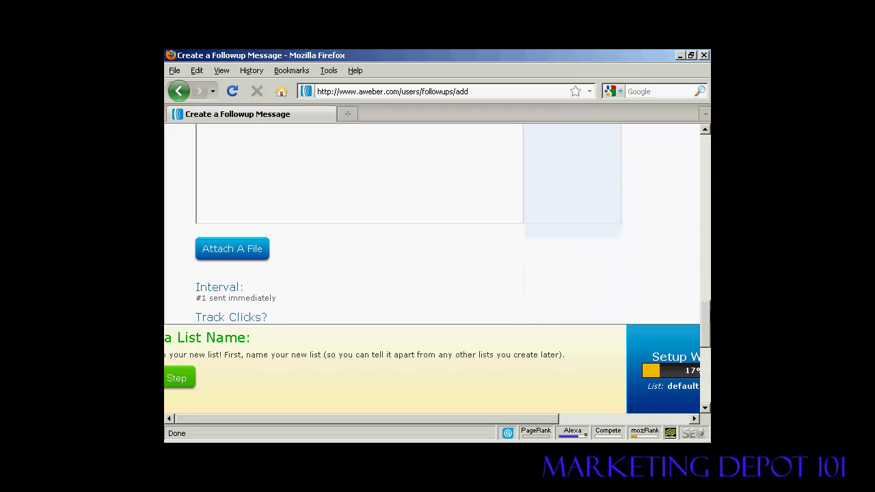
scroll(345, 222, "down", 2)
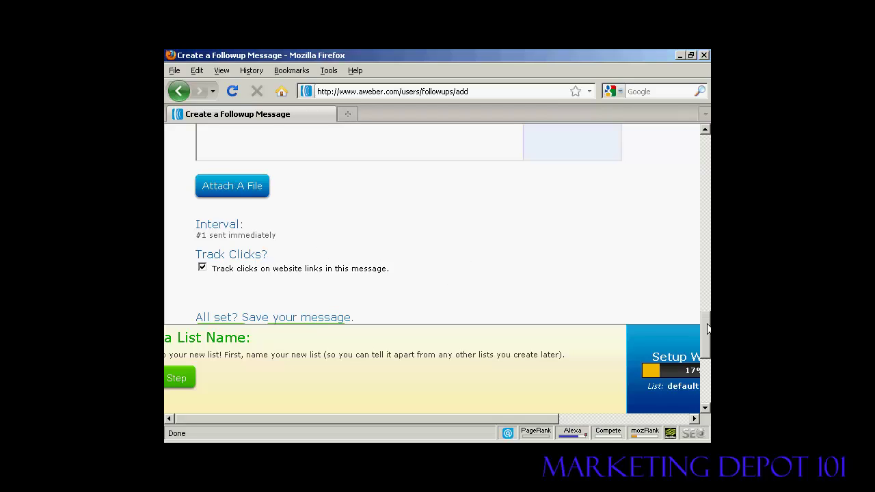
scroll(708, 333, "down", 2)
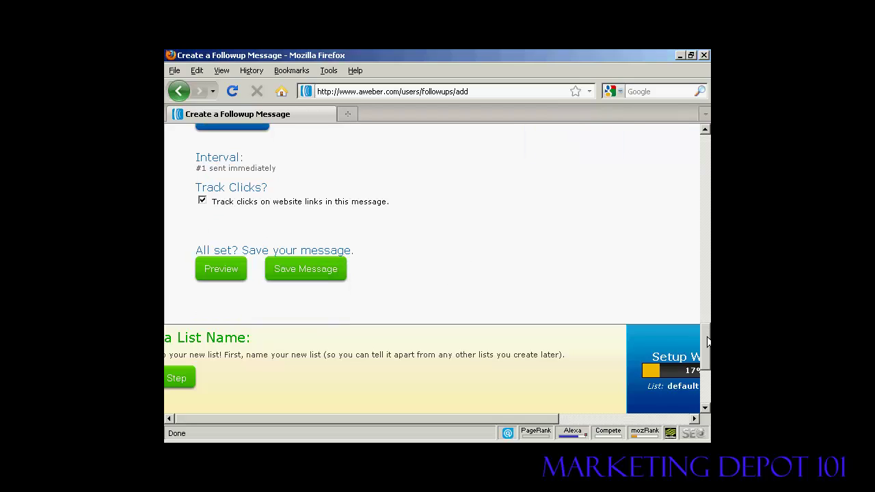
scroll(307, 247, "down", 2)
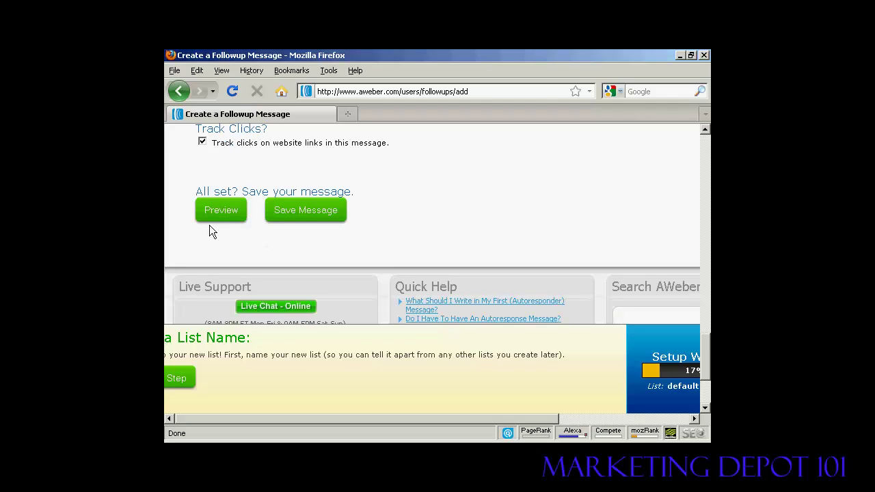
Add the greeting "Hi {!firstname}," above the message text, inserting the first name as a personalization field.
left_click_drag(709, 360, 708, 197)
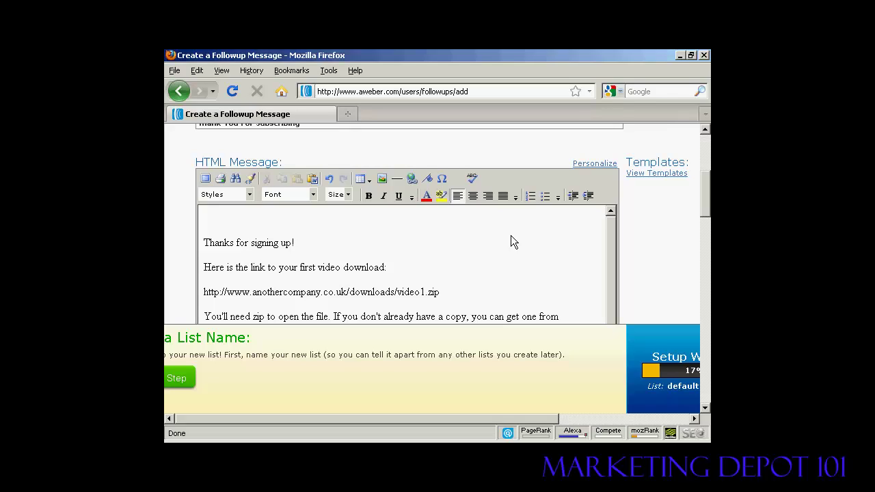
type("Hi")
left_click(595, 164)
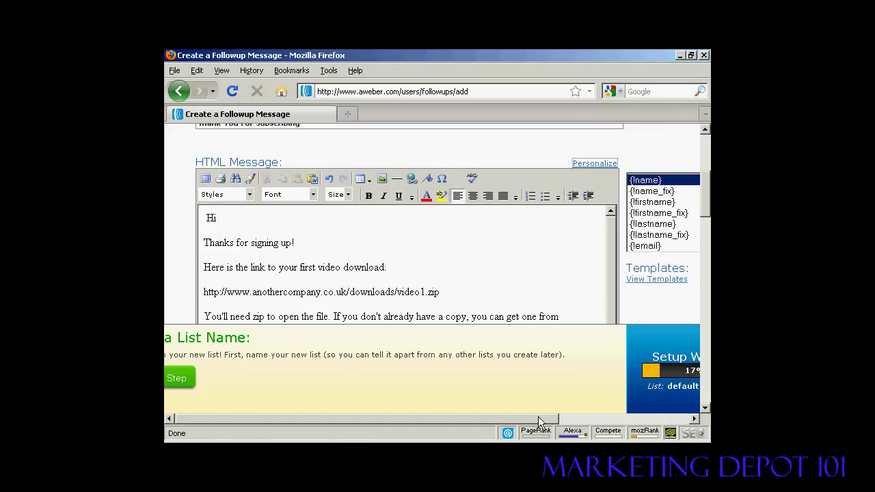
left_click_drag(538, 417, 629, 424)
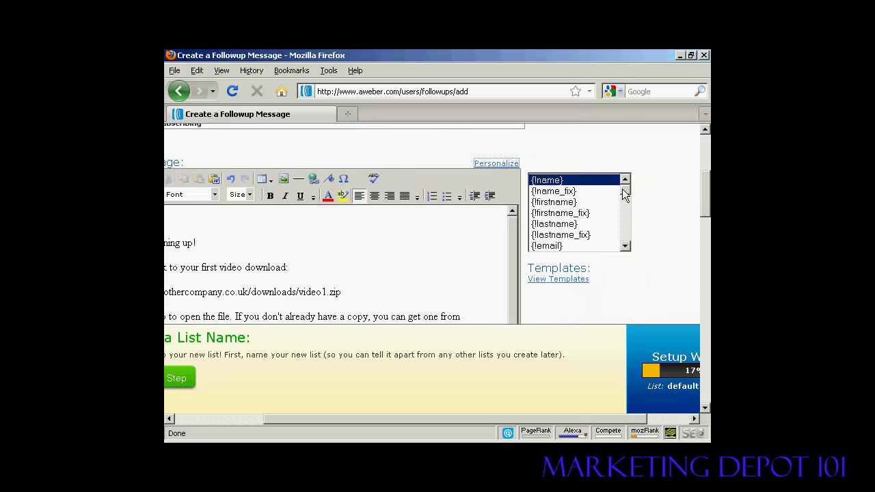
mouse_move(625, 189)
left_mouse_down()
mouse_move(629, 226)
mouse_move(628, 186)
left_mouse_up()
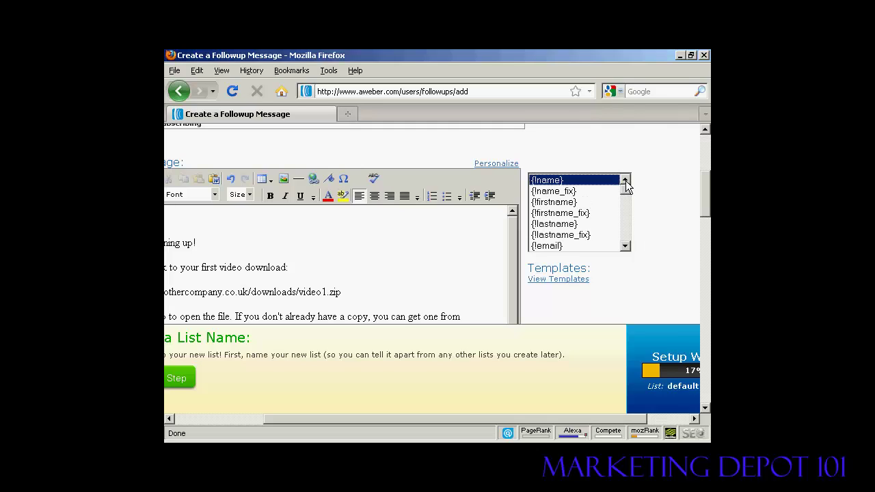
left_click(553, 202)
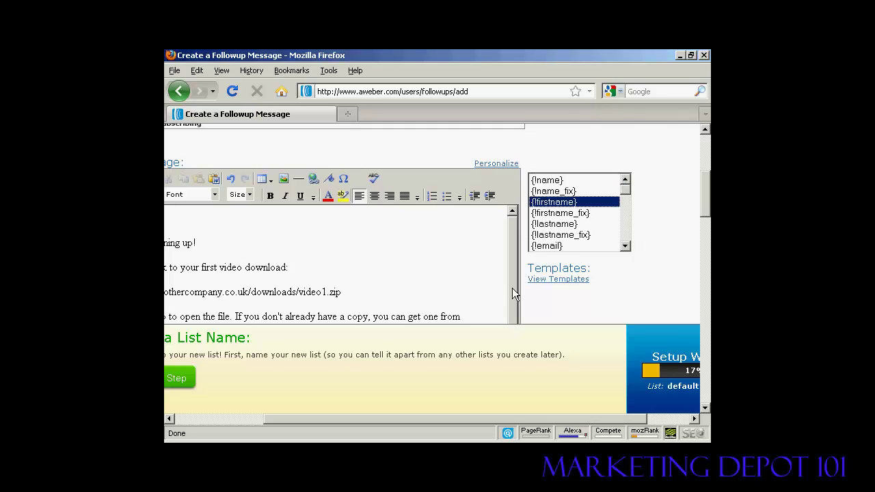
left_click_drag(486, 417, 381, 422)
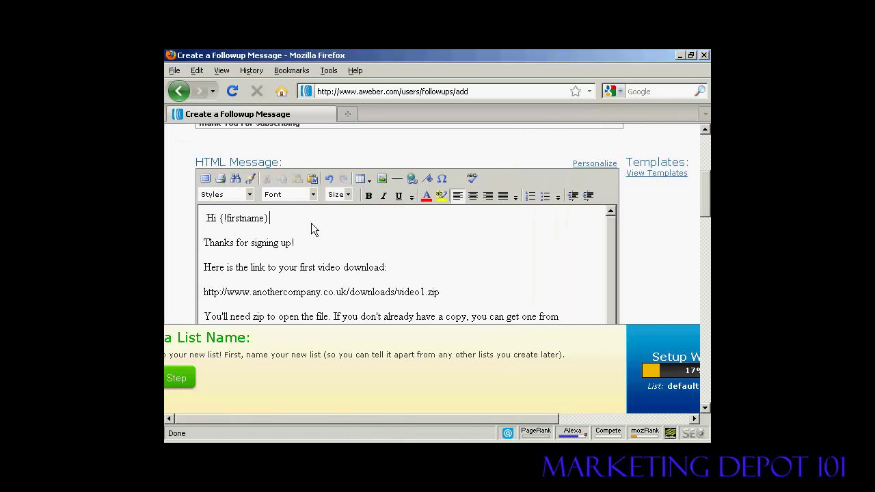
type(",")
left_click_drag(608, 249, 608, 260)
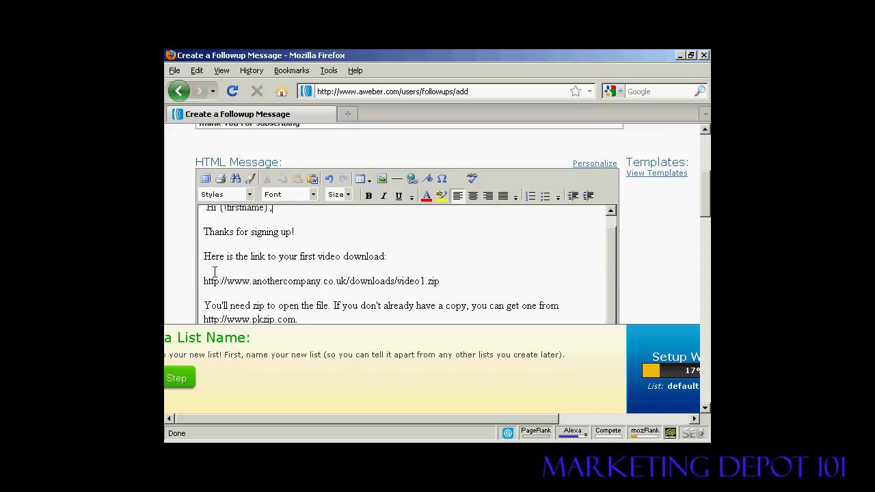
left_click_drag(203, 281, 443, 286)
key("ctrl+c")
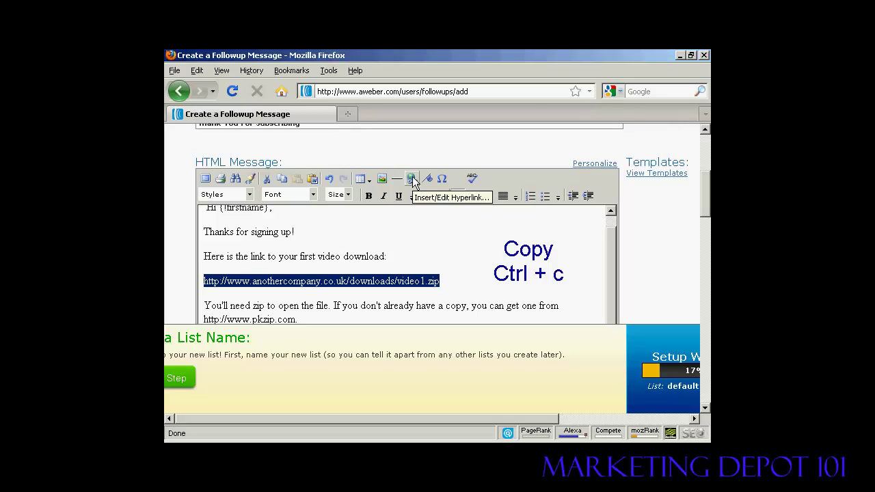
left_click(411, 178)
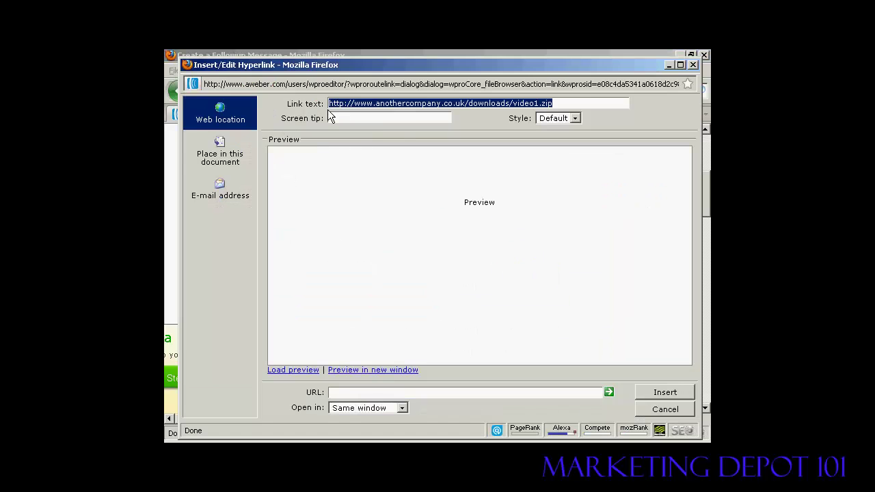
left_click(335, 392)
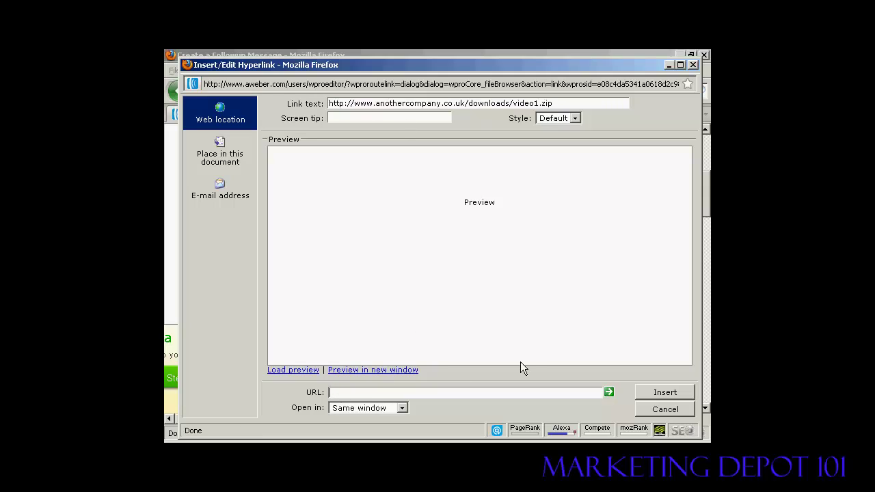
key("ctrl+v")
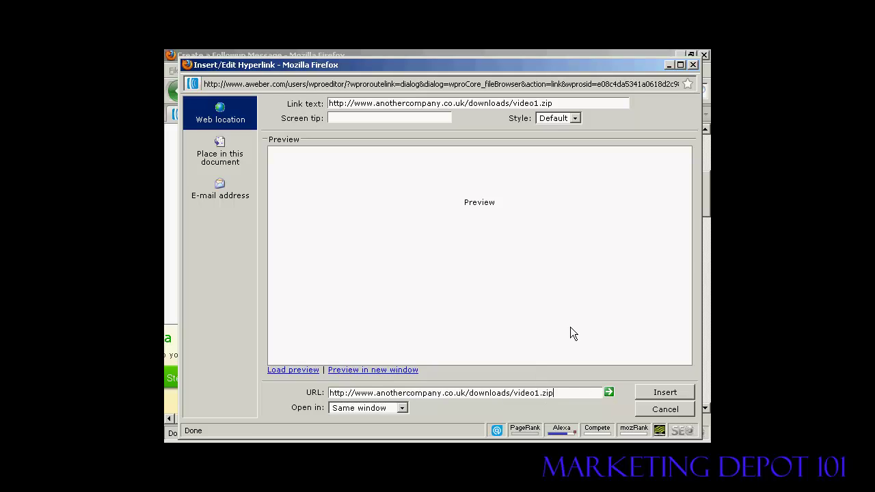
left_click(659, 395)
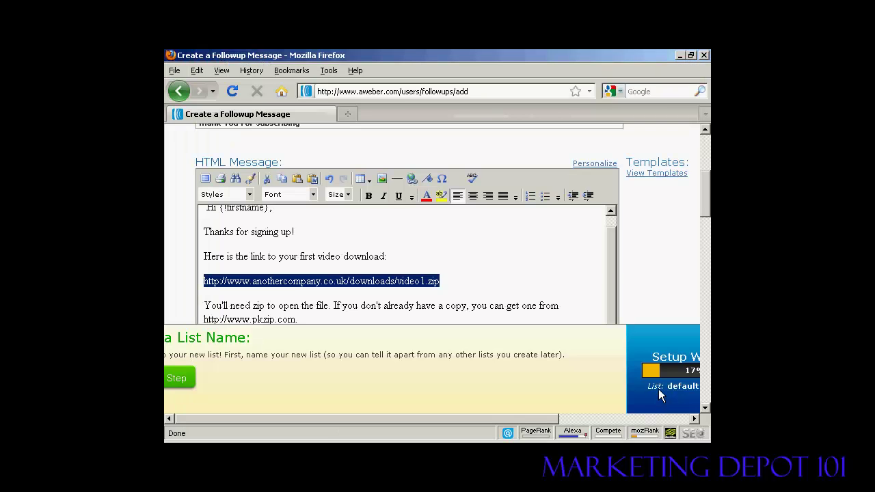
left_click(455, 276)
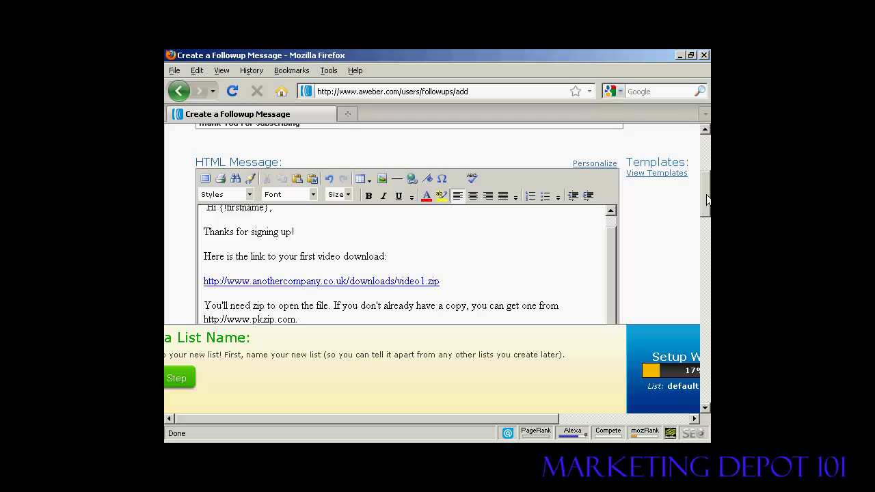
left_click_drag(708, 198, 709, 212)
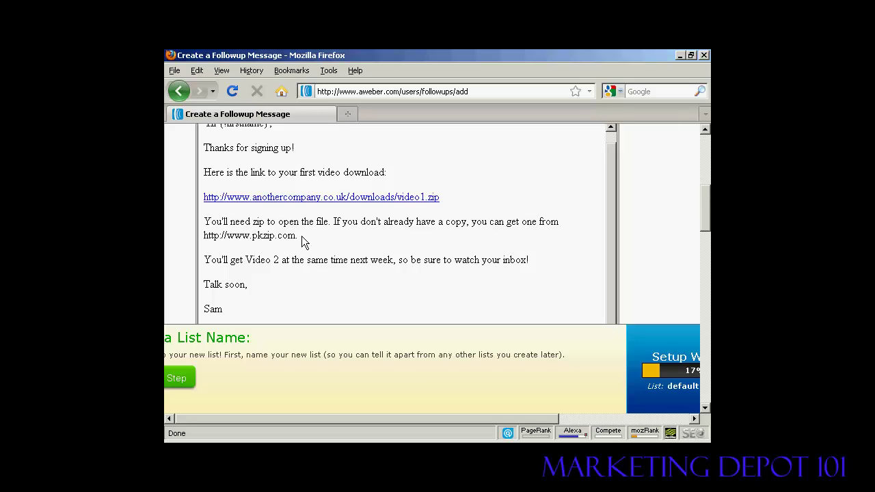
scroll(663, 206, "up", 1)
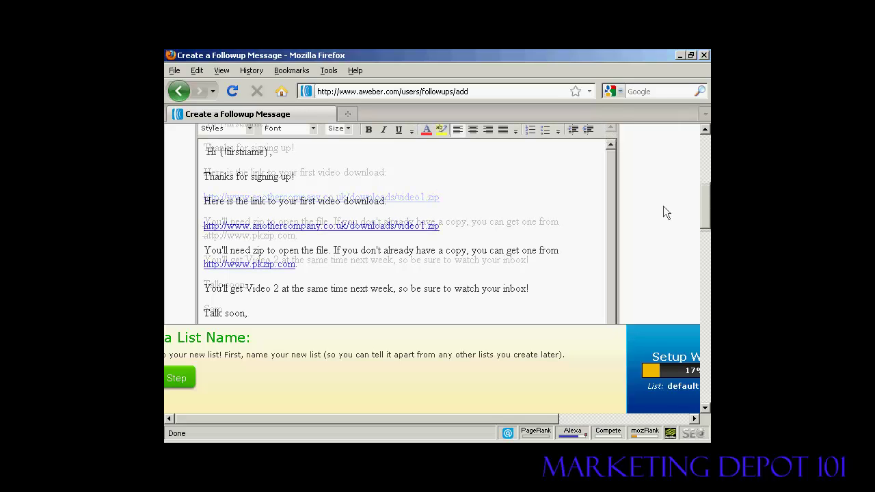
Preview the follow-up message to check its text and links, and close the preview.
scroll(410, 239, "down", 6)
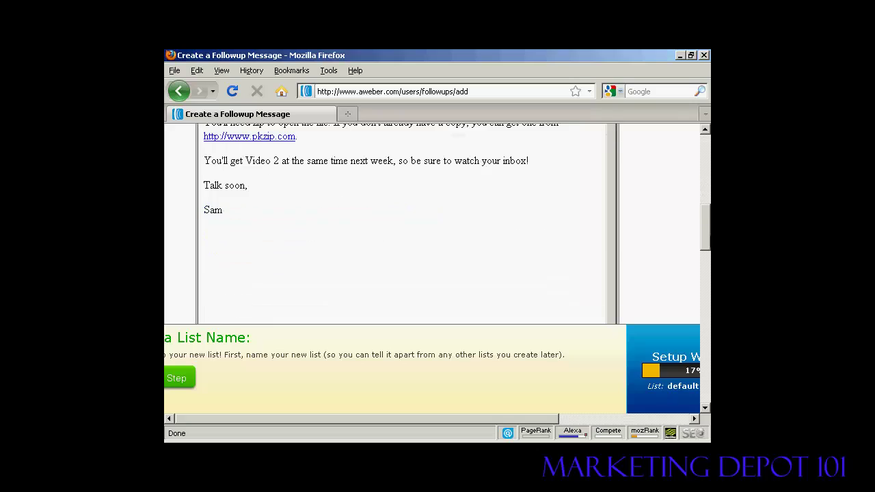
scroll(410, 226, "down", 9)
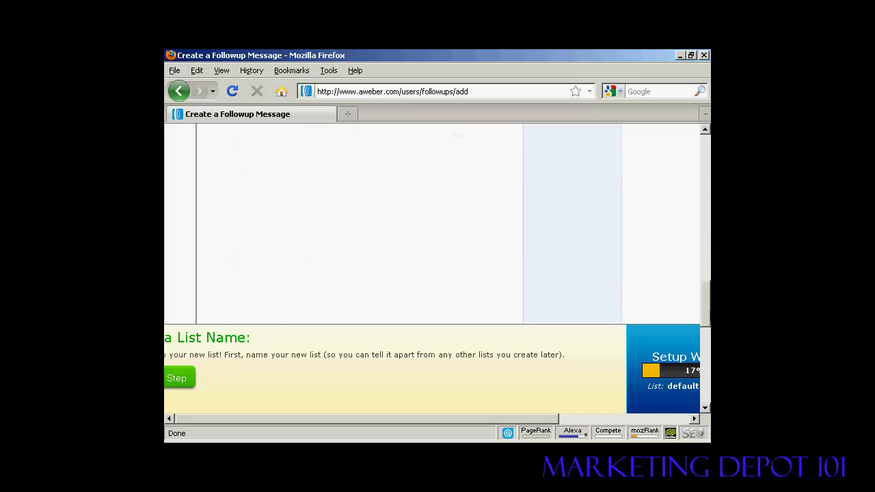
scroll(591, 242, "down", 3)
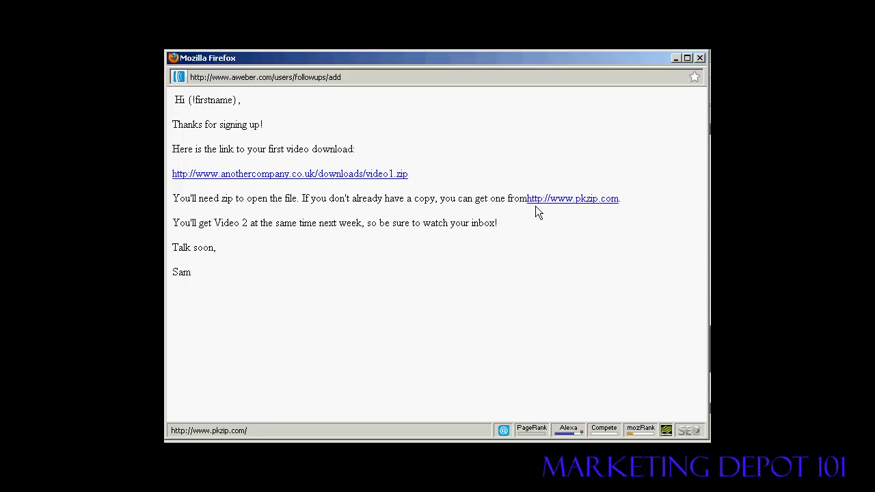
left_click(700, 60)
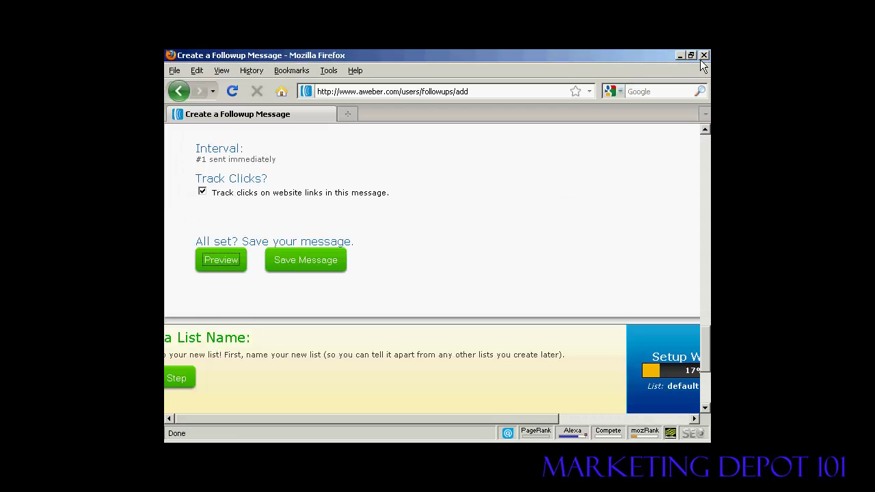
Add a space before the pkzip link in the message and check the spacing in a new preview.
left_click_drag(702, 364, 704, 226)
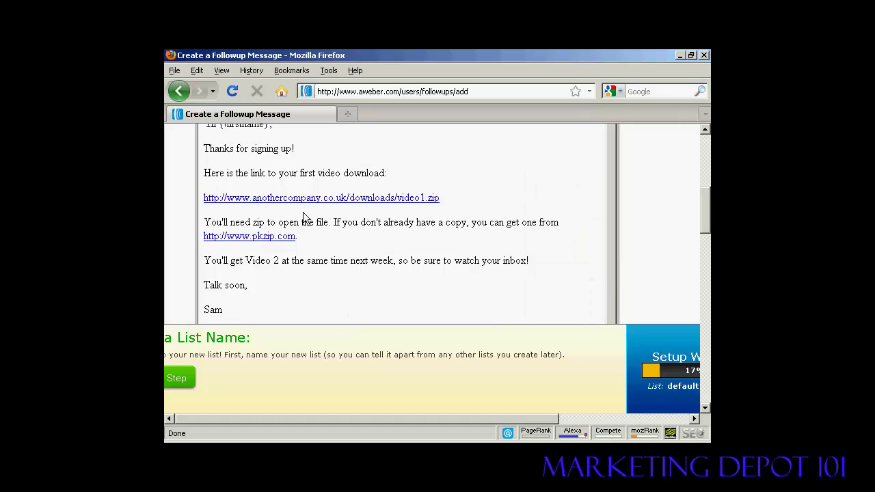
left_click(565, 222)
scroll(709, 276, "down", 3)
scroll(709, 277, "down", 10)
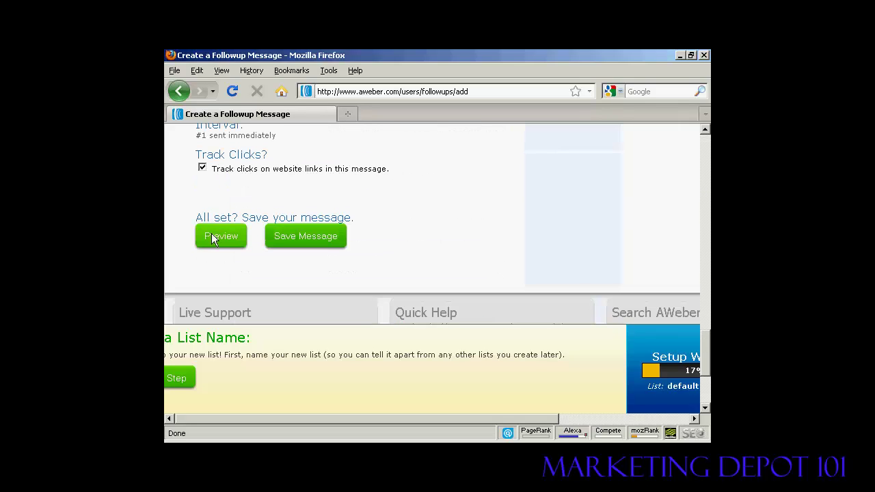
left_click(217, 236)
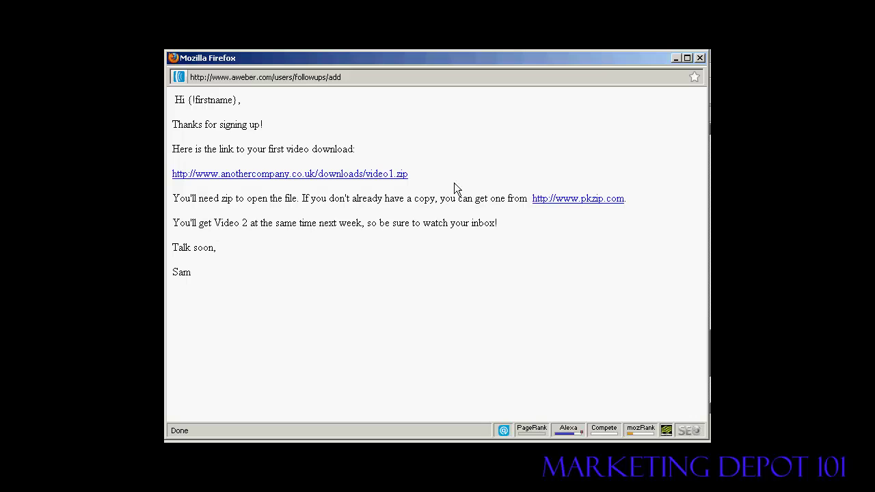
left_click(702, 59)
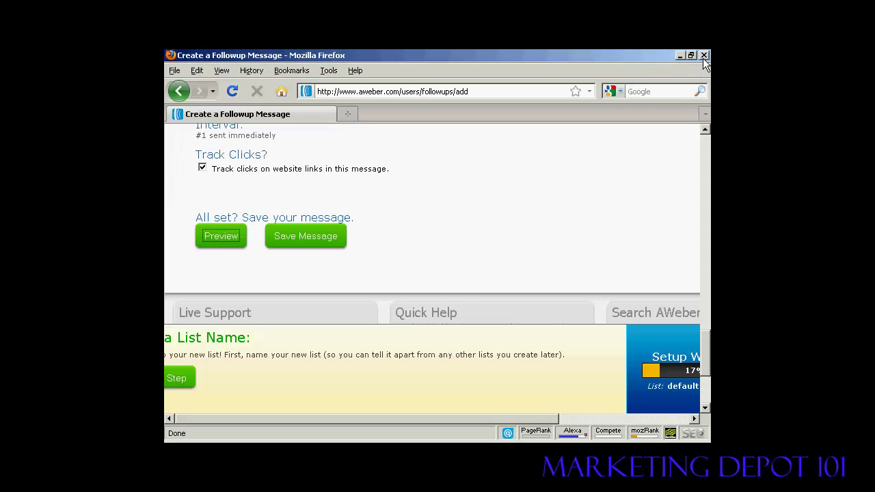
Save the follow-up message and check its entry in the Follow Up Messages list.
left_click(311, 233)
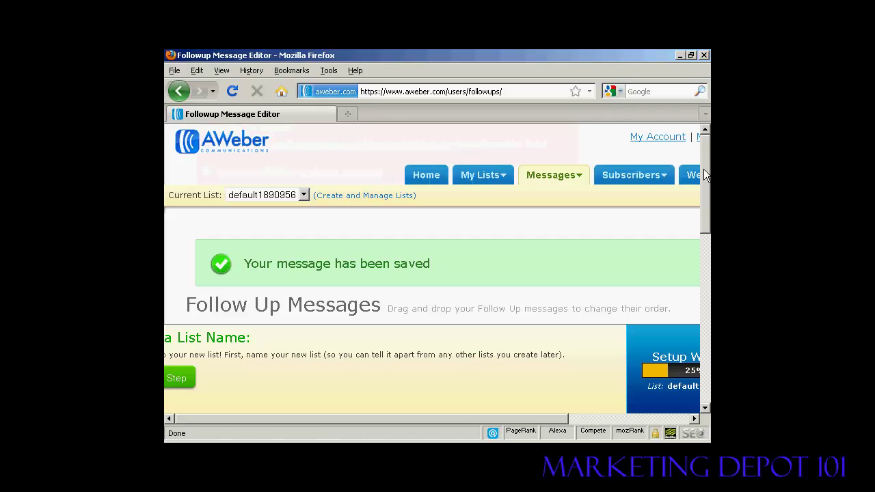
scroll(709, 203, "down", 1)
scroll(709, 203, "down", 1)
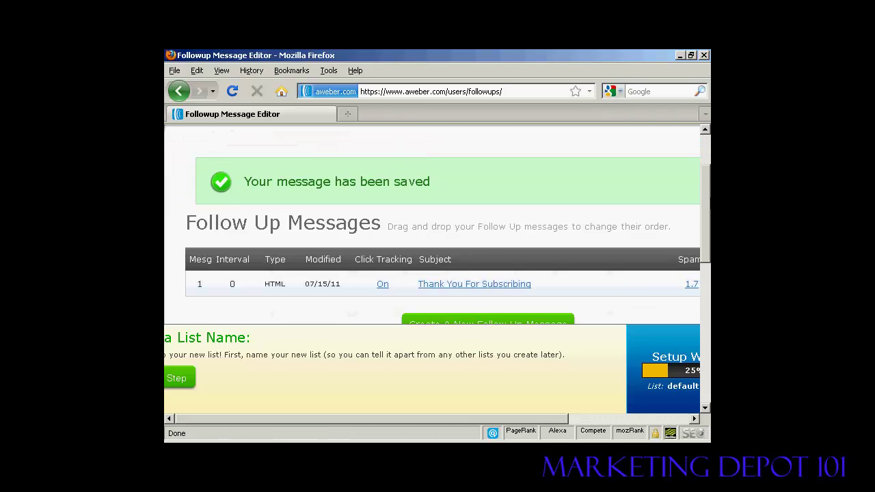
scroll(438, 223, "down", 1)
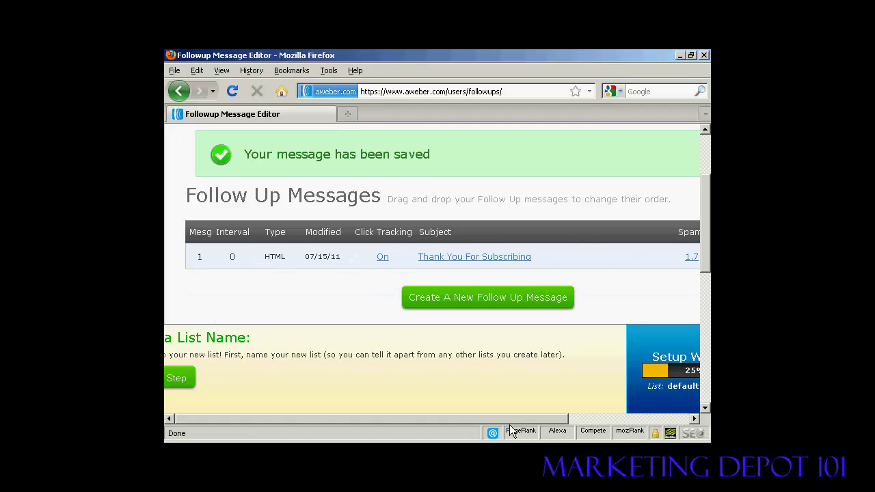
Go to the Web Forms page and start creating a new web form for the list.
mouse_move(510, 418)
left_mouse_down()
mouse_move(635, 417)
mouse_move(514, 429)
left_mouse_up()
scroll(564, 244, "up", 3)
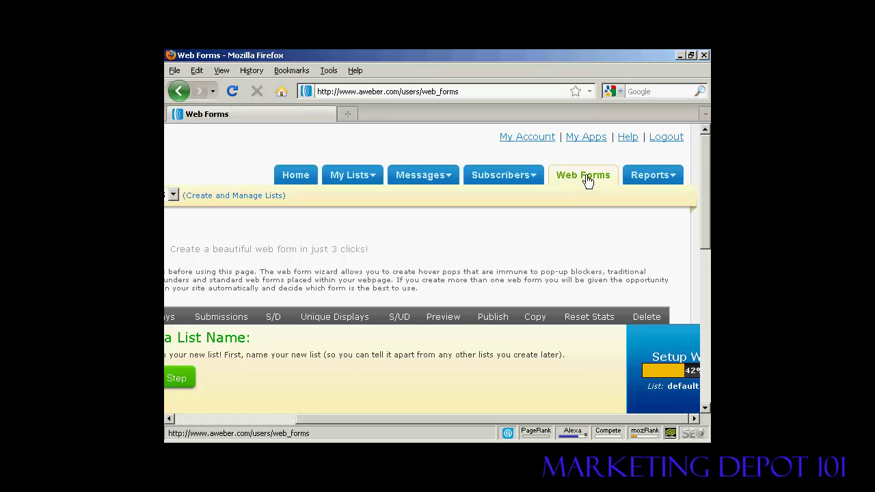
left_click_drag(572, 420, 404, 422)
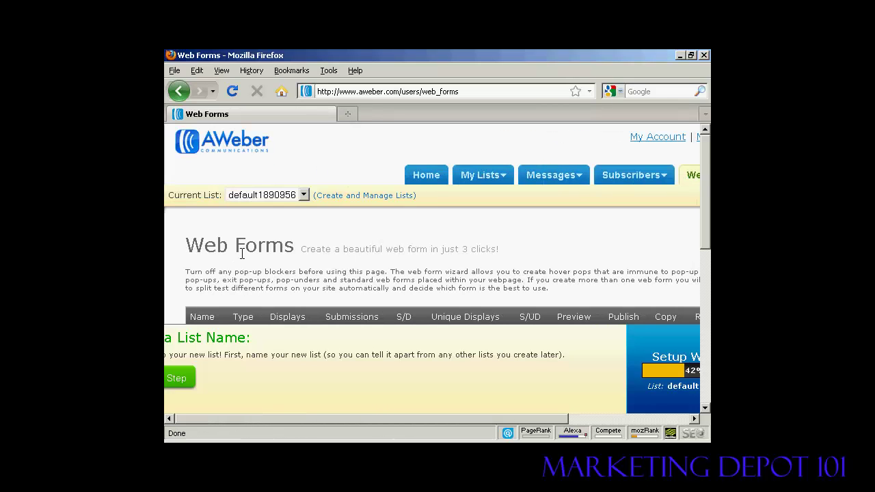
scroll(701, 217, "down", 3)
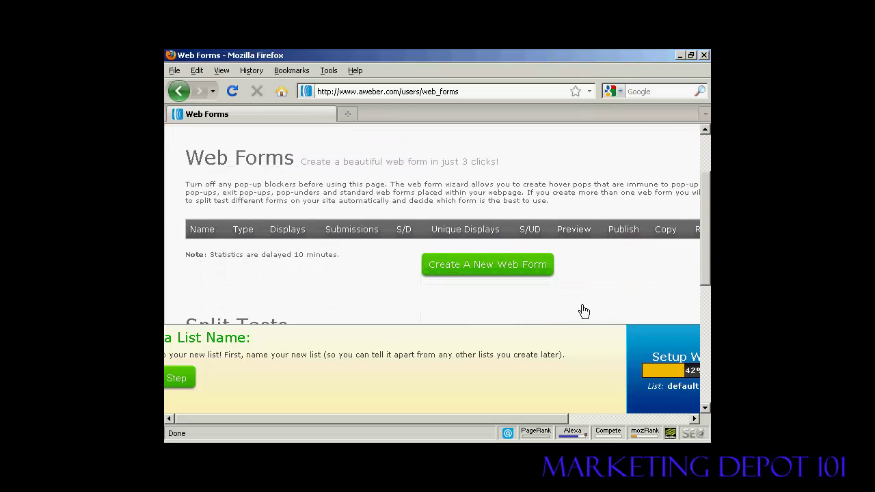
left_click(456, 271)
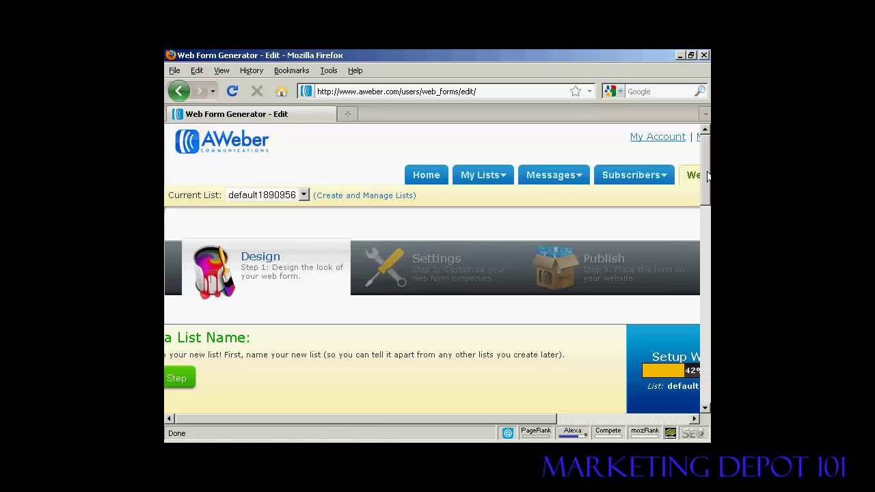
Load the BBQ template in its red colour scheme from the New templates into the web form.
left_click_drag(709, 177, 706, 225)
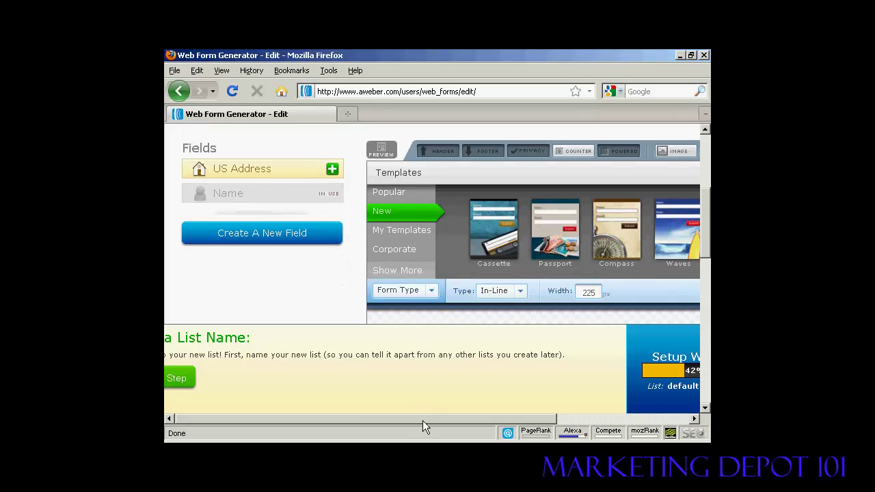
left_click_drag(457, 419, 538, 423)
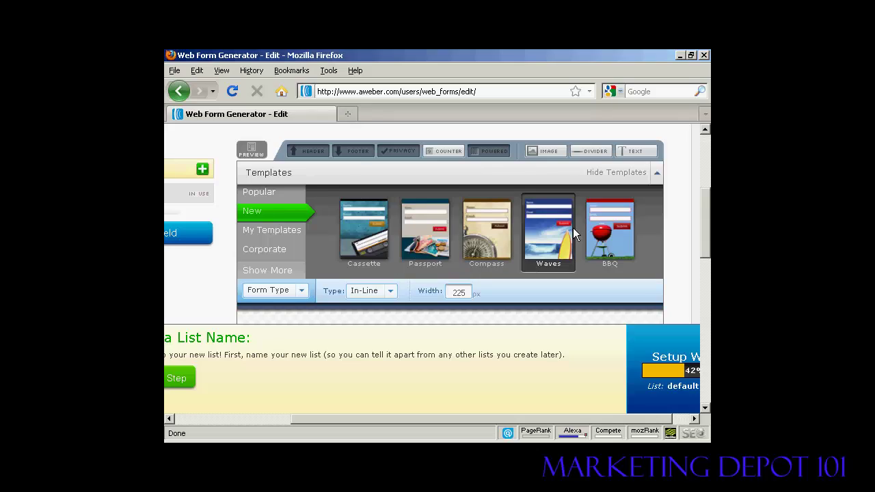
left_click(615, 230)
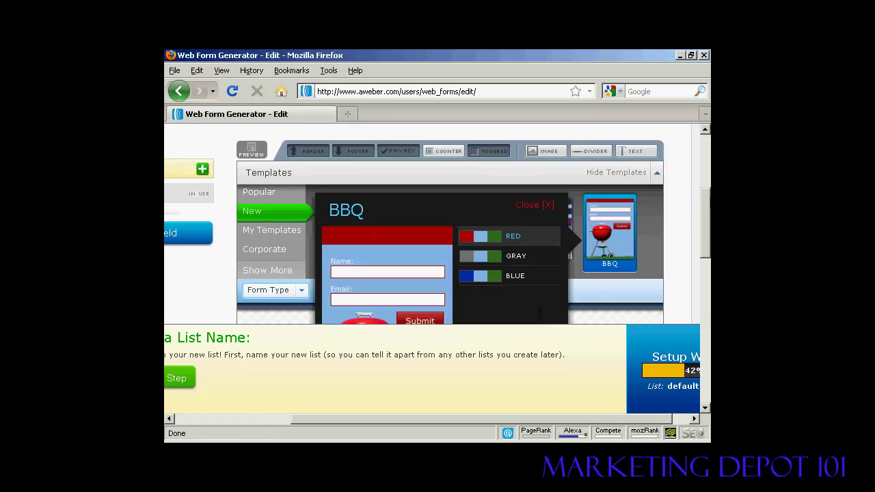
scroll(438, 224, "down", 4)
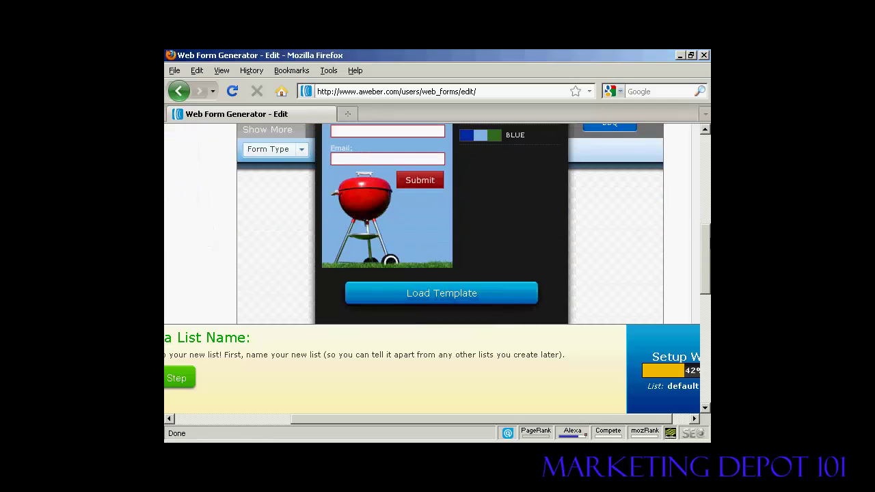
scroll(437, 223, "up", 2)
scroll(421, 289, "down", 2)
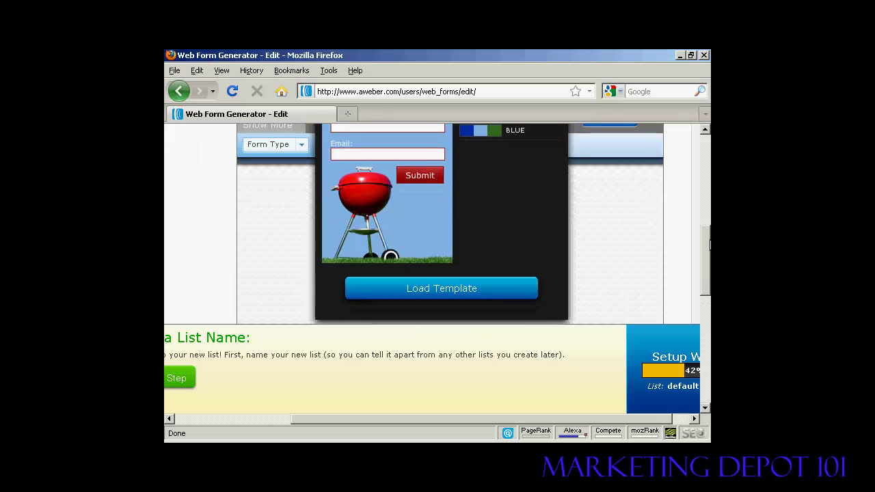
left_click(421, 289)
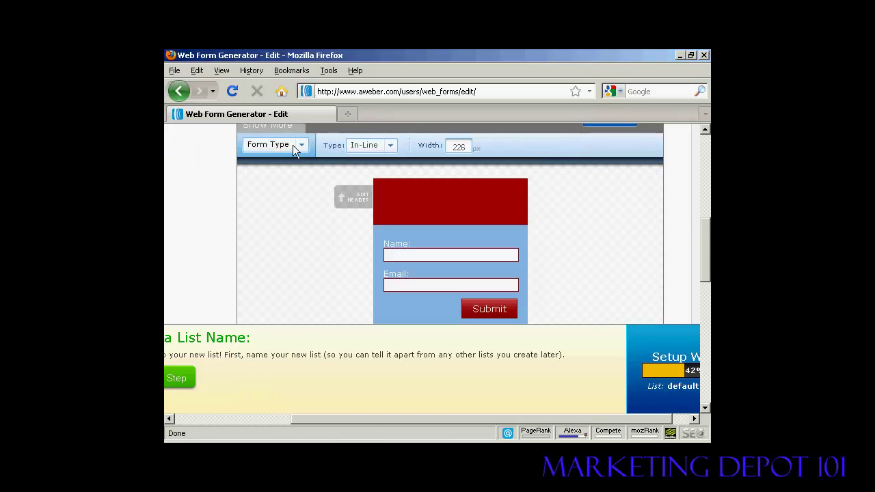
Add the form header text "Get your free BBQ Video Now! Just complete the box below." on two lines and save it.
mouse_move(504, 203)
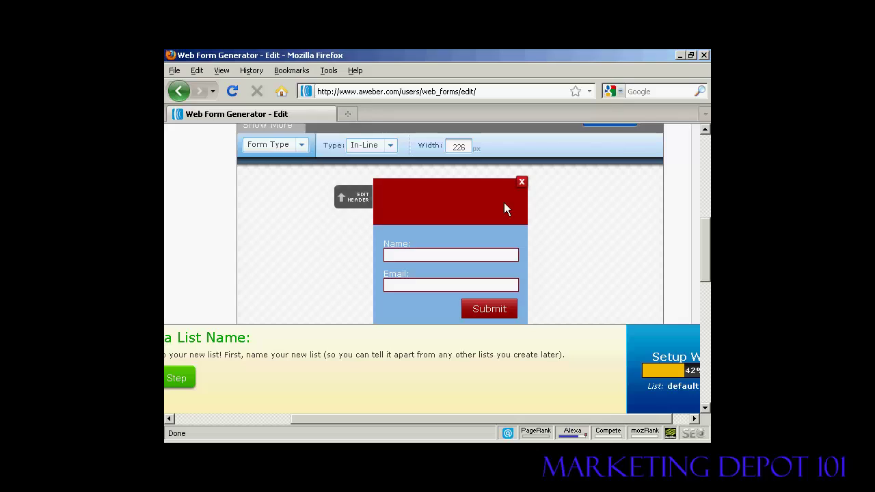
left_click(341, 197)
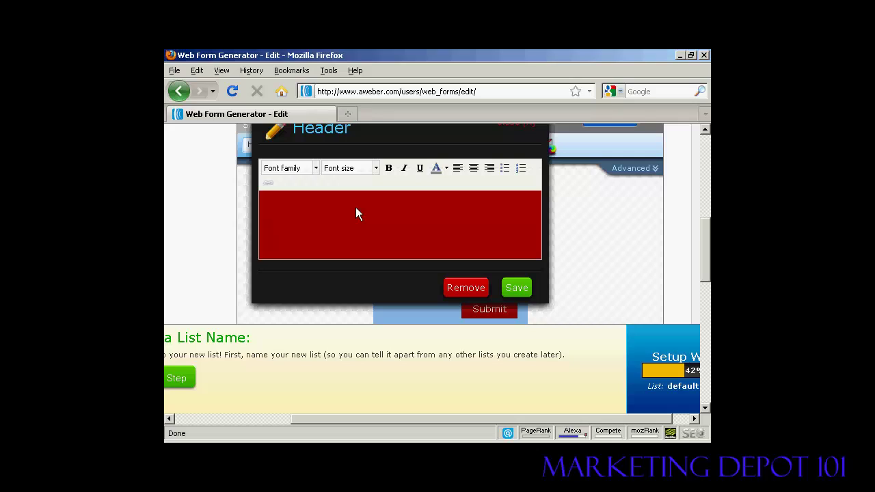
type("Get your free BBQ Video Now! Just complete the box below.")
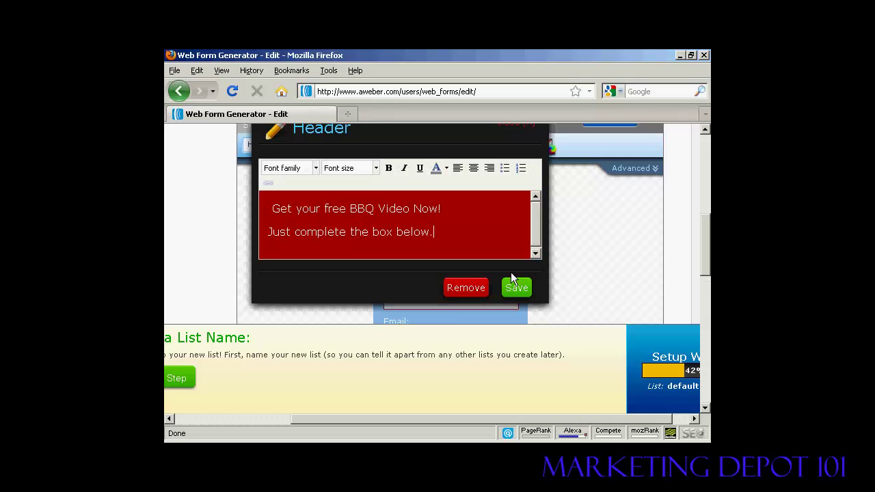
left_click(516, 290)
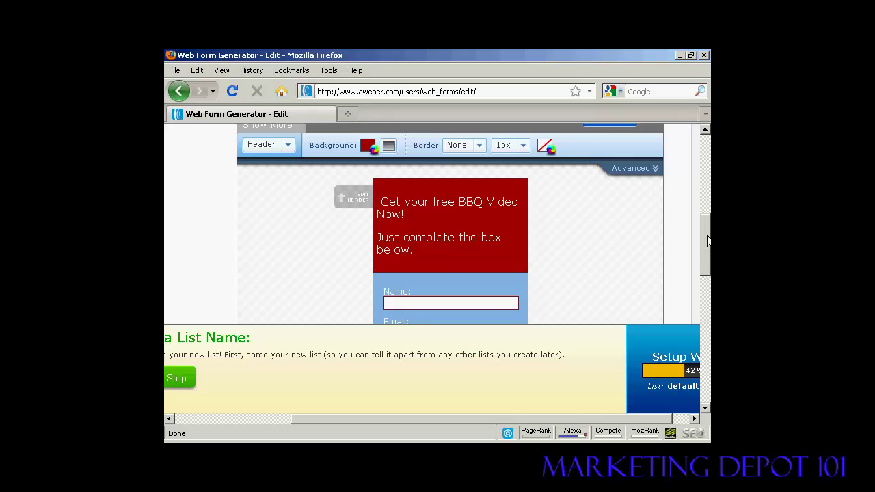
Continue from the form design to the Settings step and go to the Form Name field.
left_click_drag(708, 239, 708, 294)
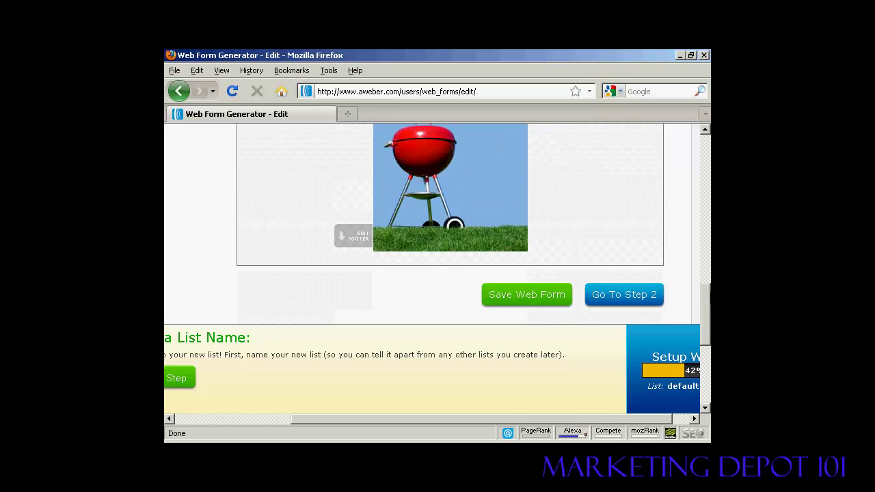
left_click(623, 294)
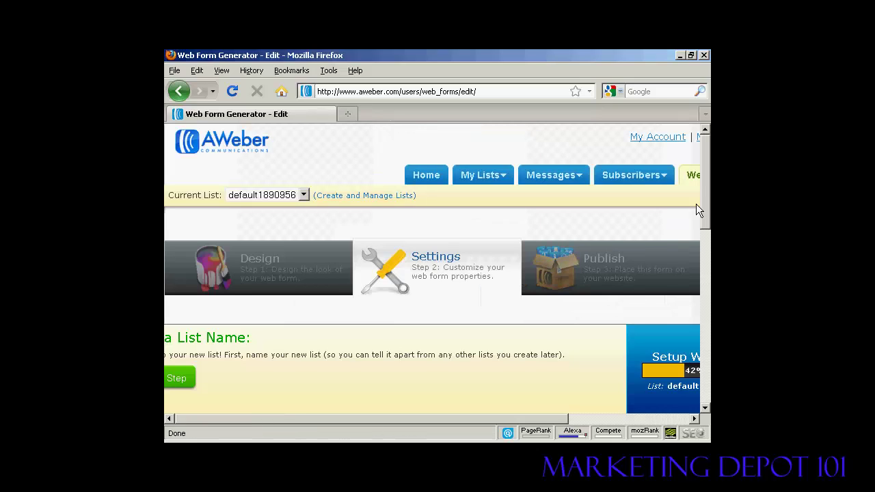
left_click_drag(706, 181, 702, 238)
left_click(264, 175)
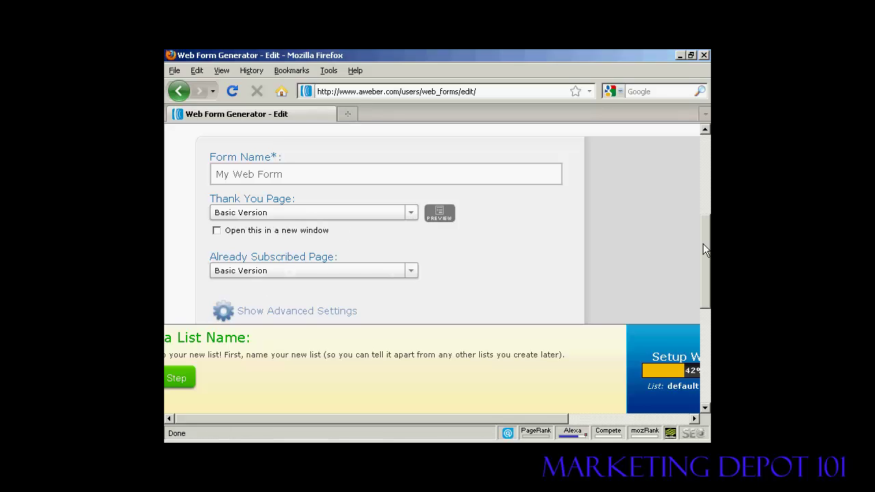
Continue to the Publish step and save the web form.
left_click_drag(703, 250, 703, 276)
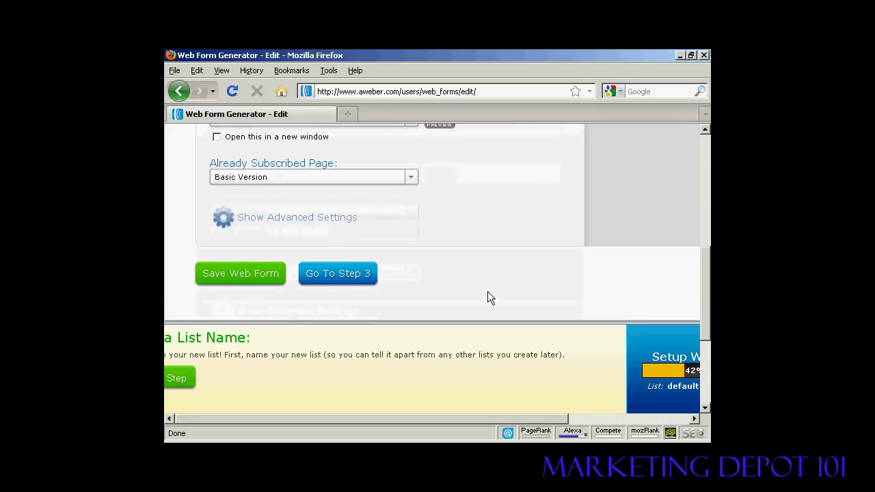
left_click(335, 279)
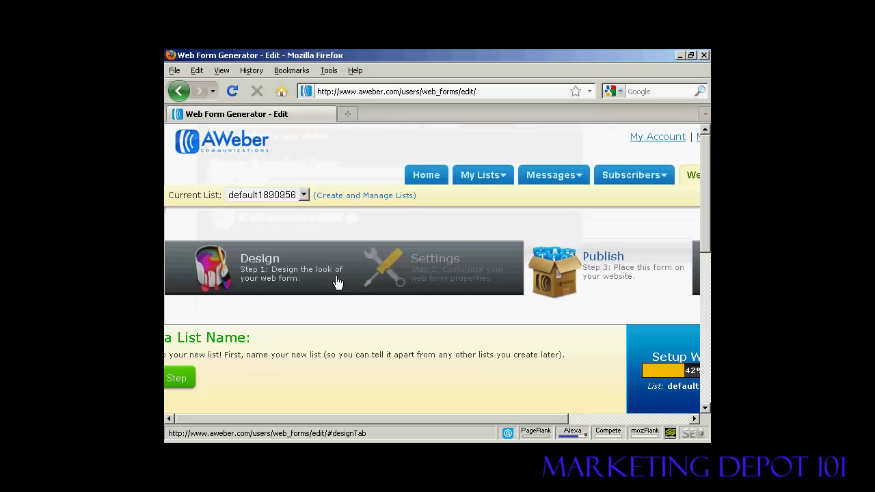
left_click_drag(704, 182, 709, 237)
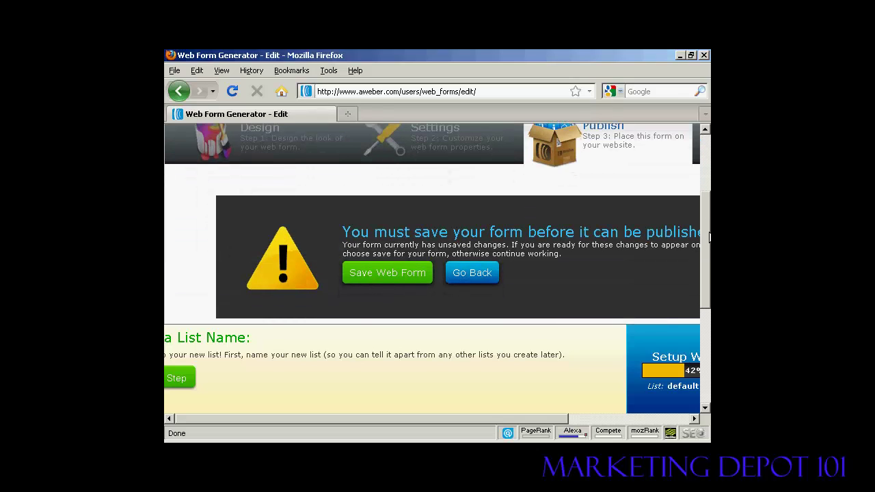
left_click(383, 277)
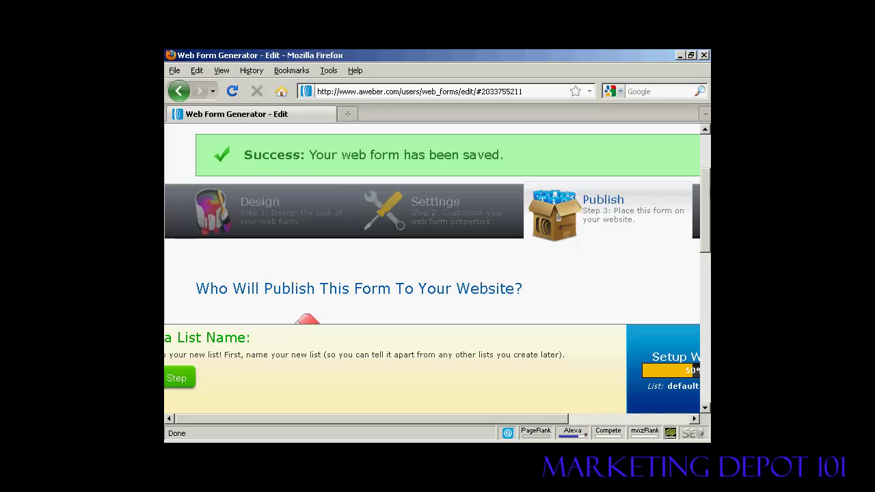
Choose to install the form personally and view its Javascript Snippet code.
left_click_drag(709, 197, 708, 228)
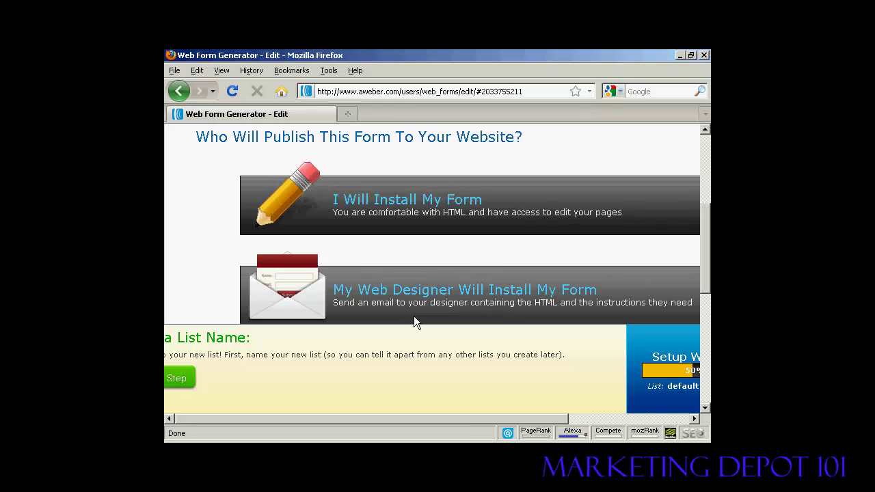
left_click_drag(475, 421, 525, 433)
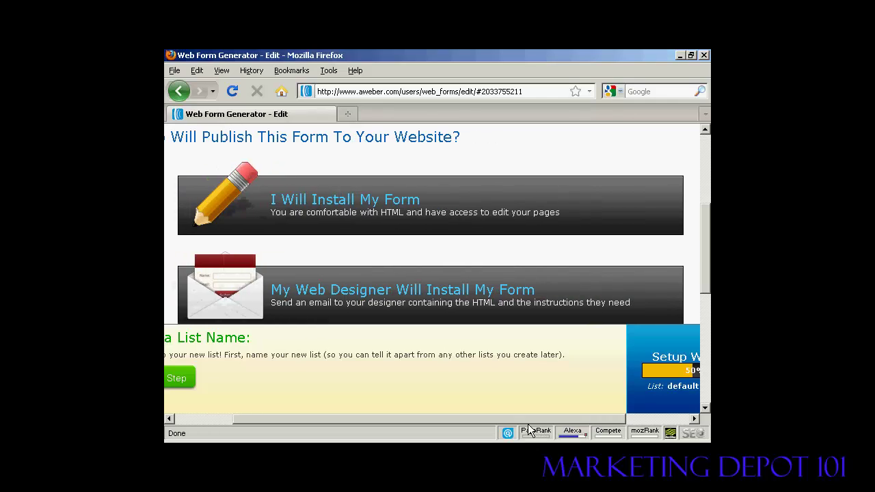
left_click(365, 205)
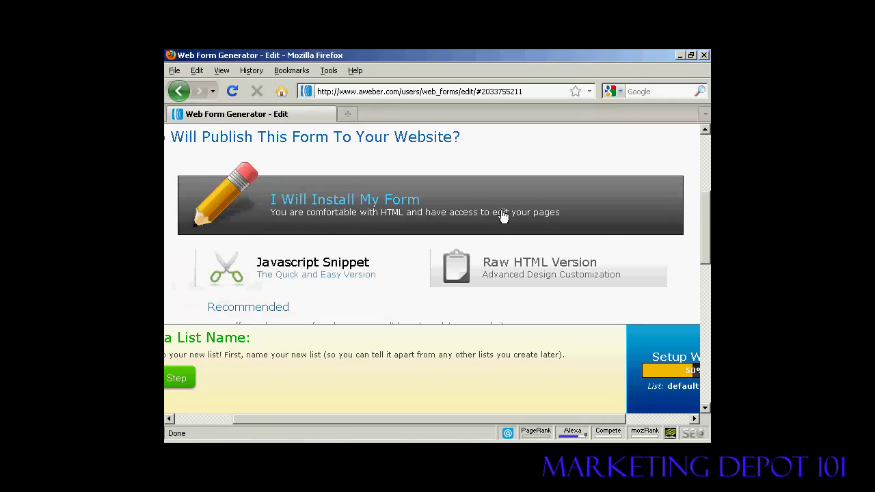
scroll(708, 217, "down", 2)
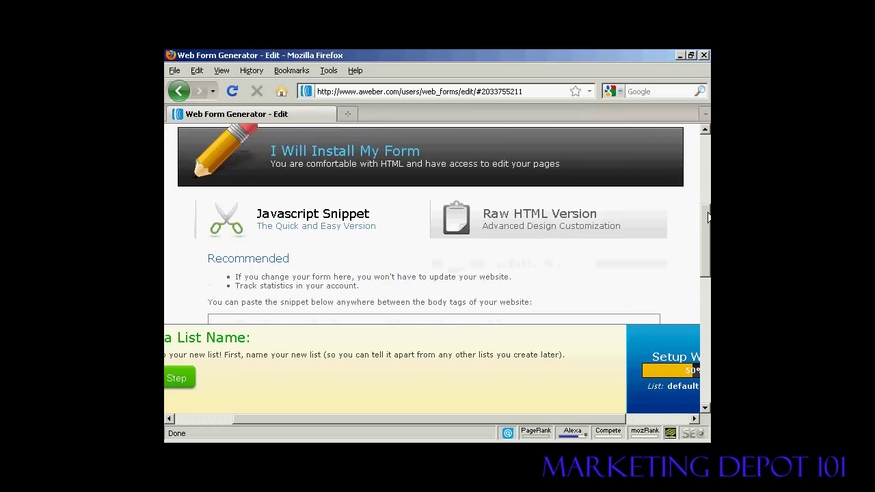
scroll(708, 218, "down", 1)
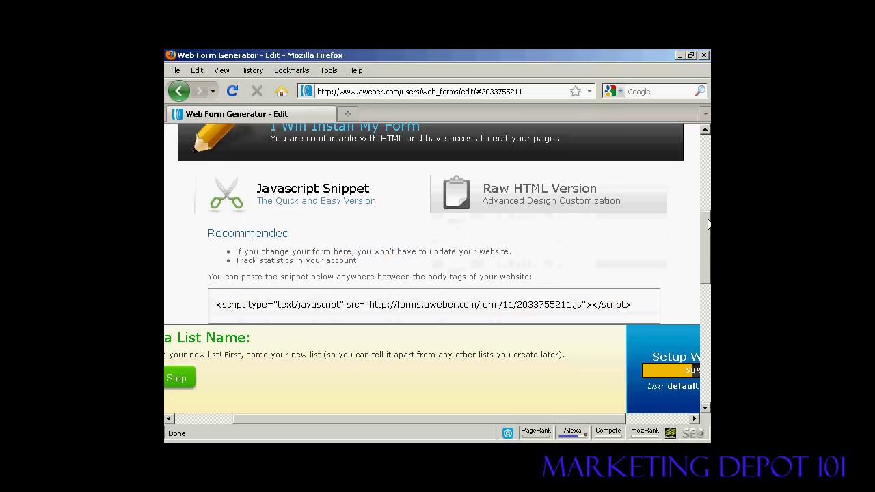
Switch to the Raw HTML Version of the form code and copy the whole code.
left_click(533, 205)
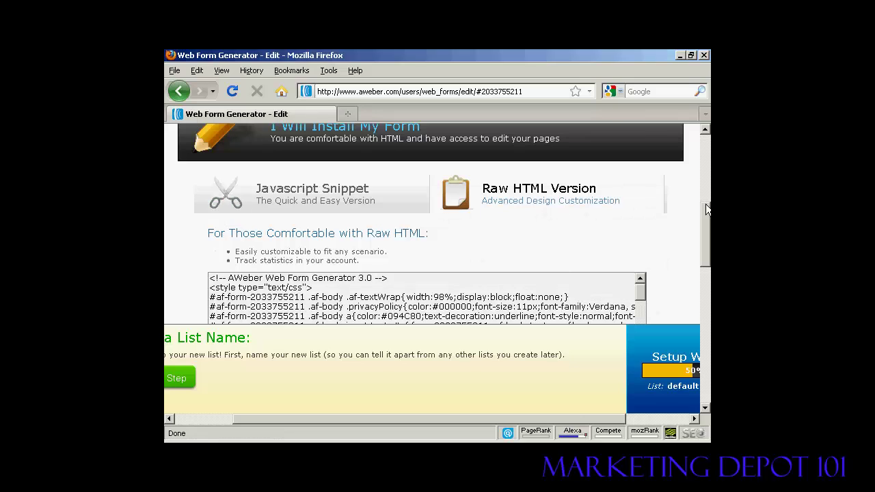
scroll(533, 206, "down", 6)
left_click_drag(709, 258, 709, 250)
left_click(361, 192)
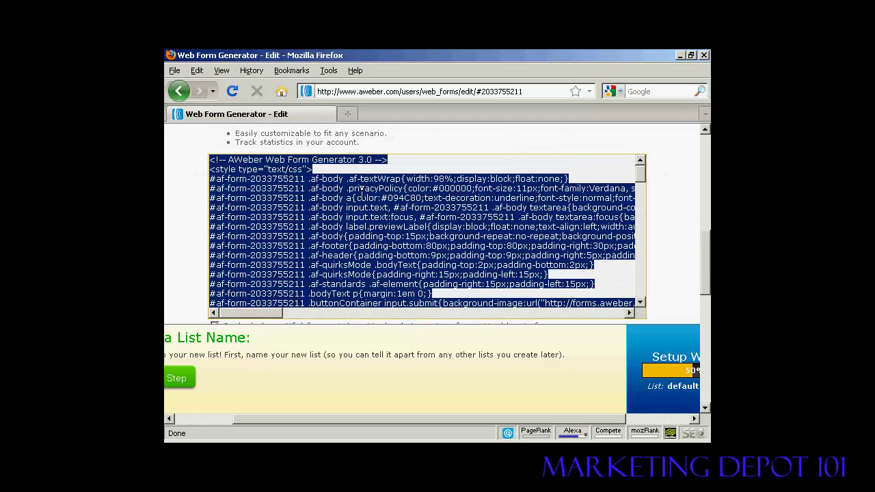
right_click(362, 193)
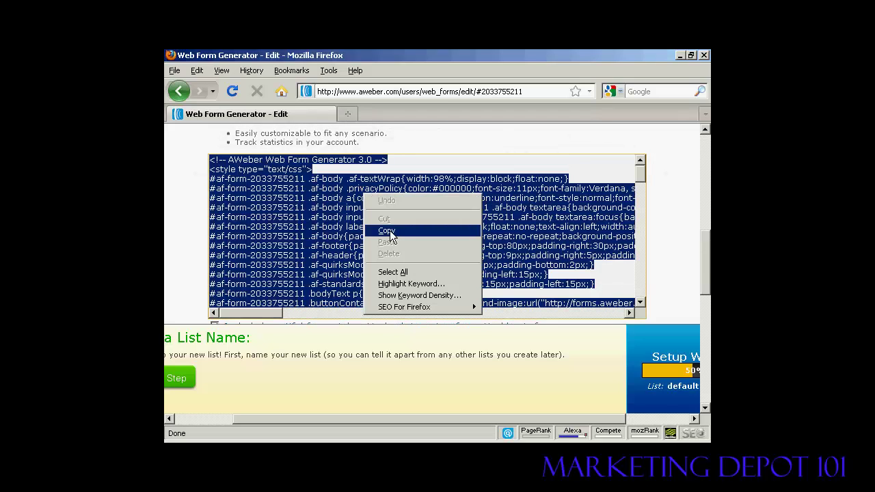
left_click(387, 231)
left_click_drag(704, 252, 704, 151)
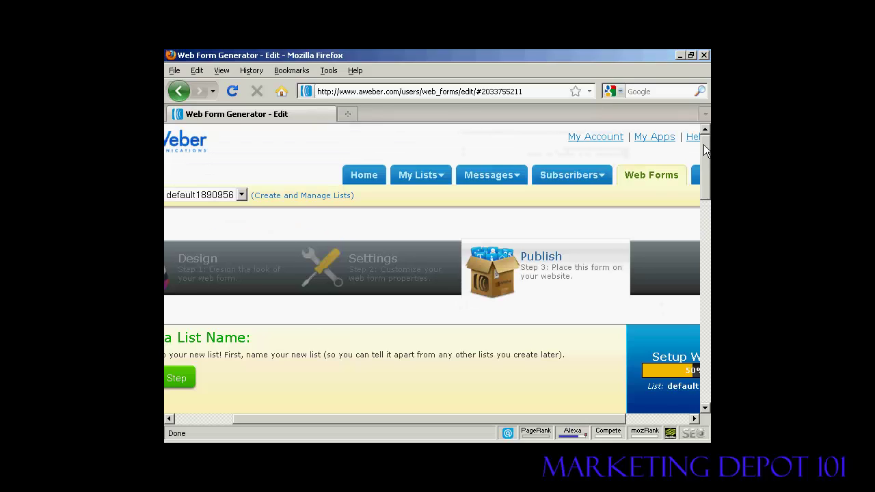